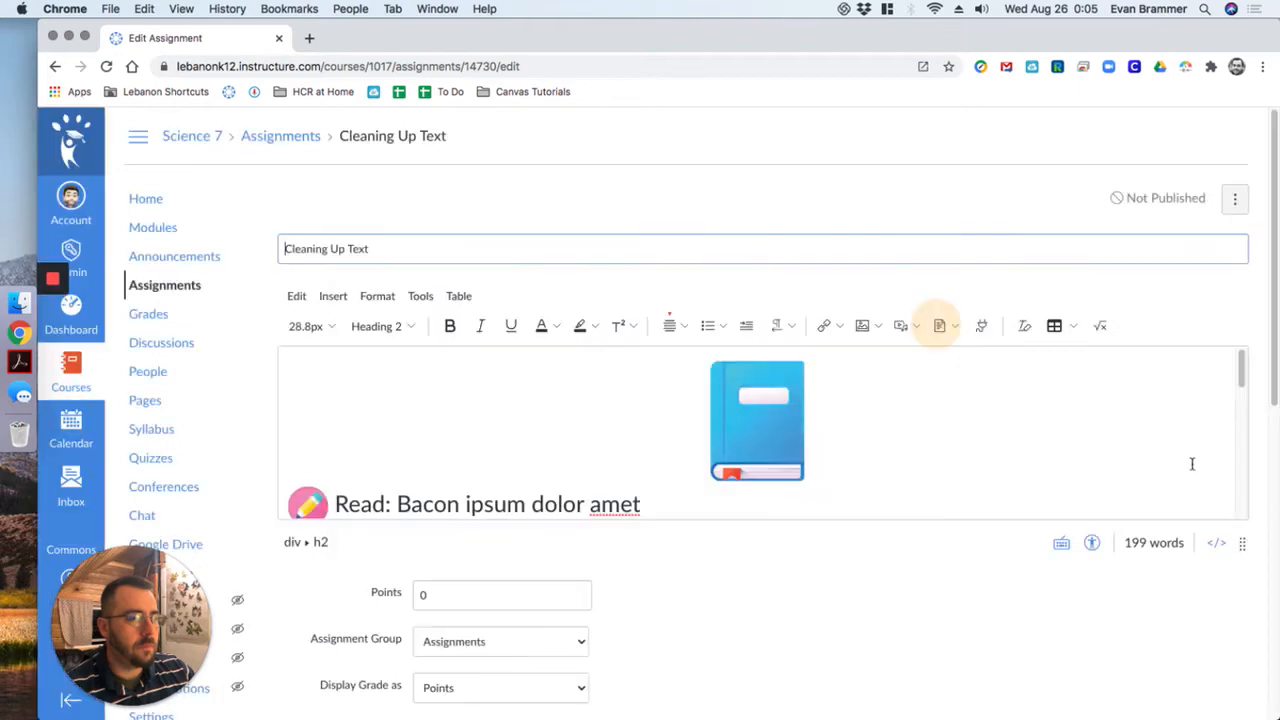
- Enlarge the assignment's content editor so that more of the body content fits
{"action": "left_click_drag", "start_coordinate": [1242, 544], "coordinate": [1268, 712]}
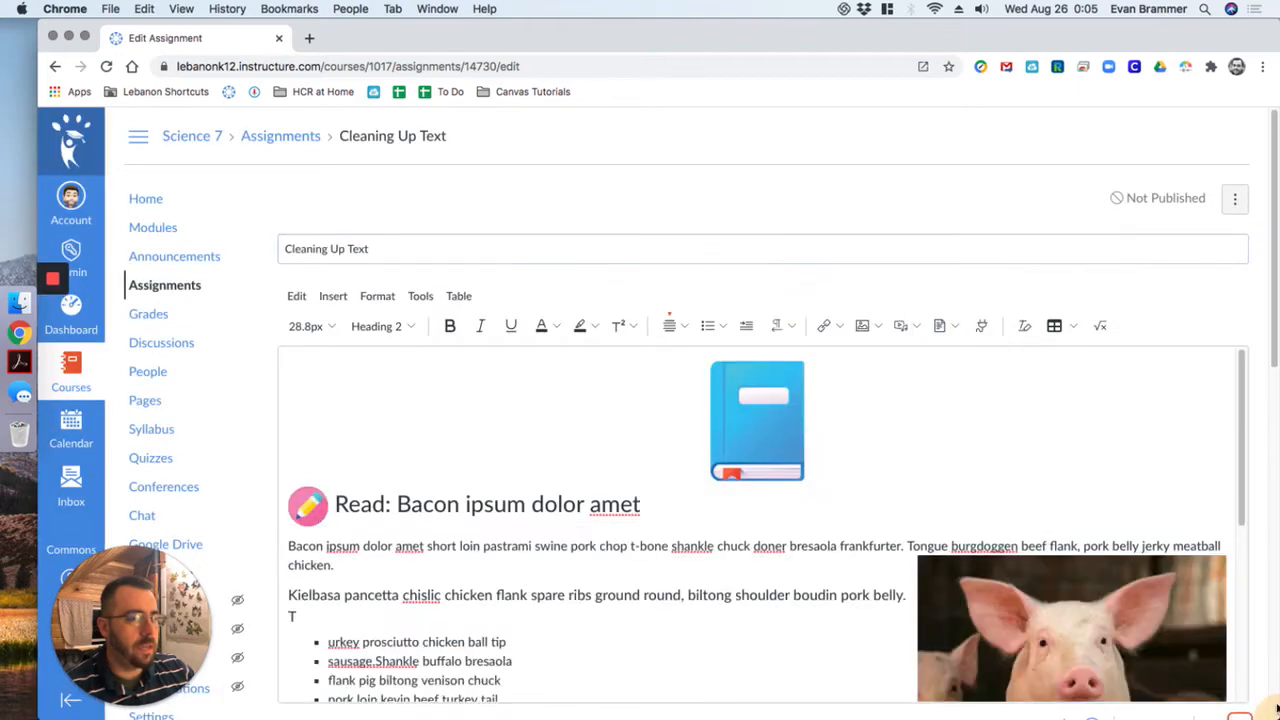
{"action": "scroll", "coordinate": [1245, 690], "scroll_direction": "down", "scroll_amount": 3}
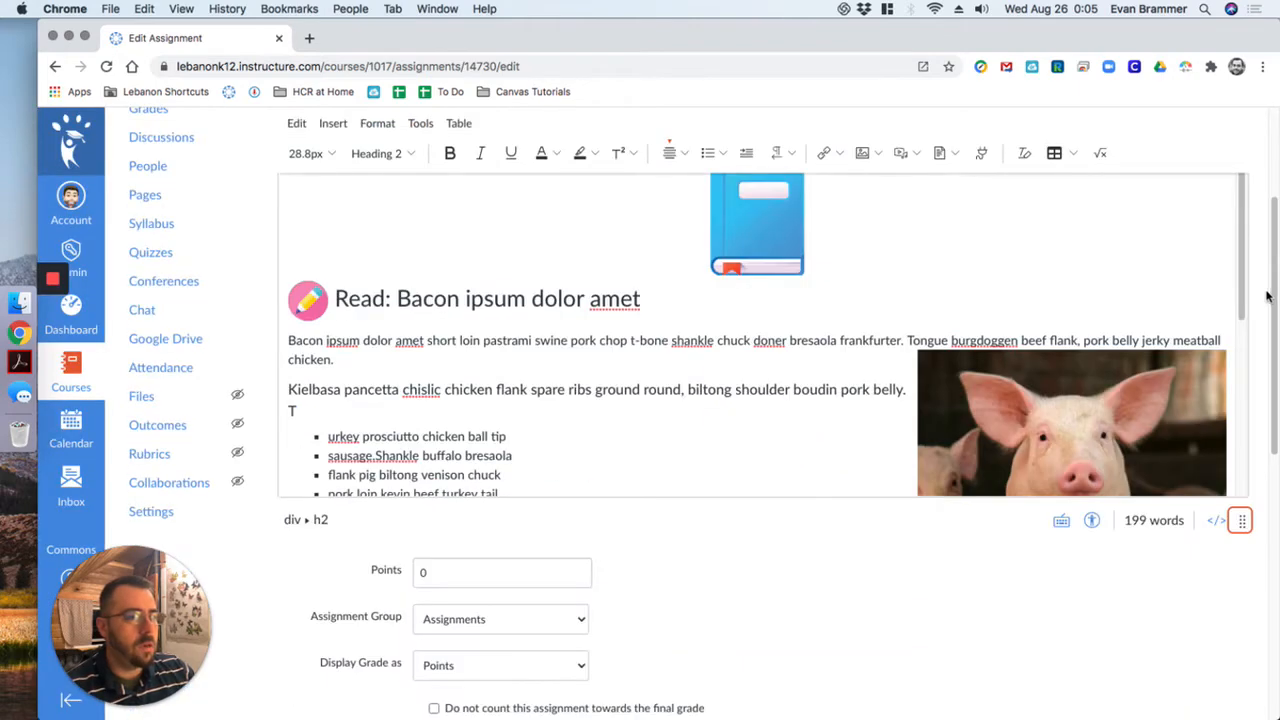
{"action": "left_click", "coordinate": [1229, 246]}
{"action": "scroll", "coordinate": [1231, 256], "scroll_direction": "down", "scroll_amount": 1}
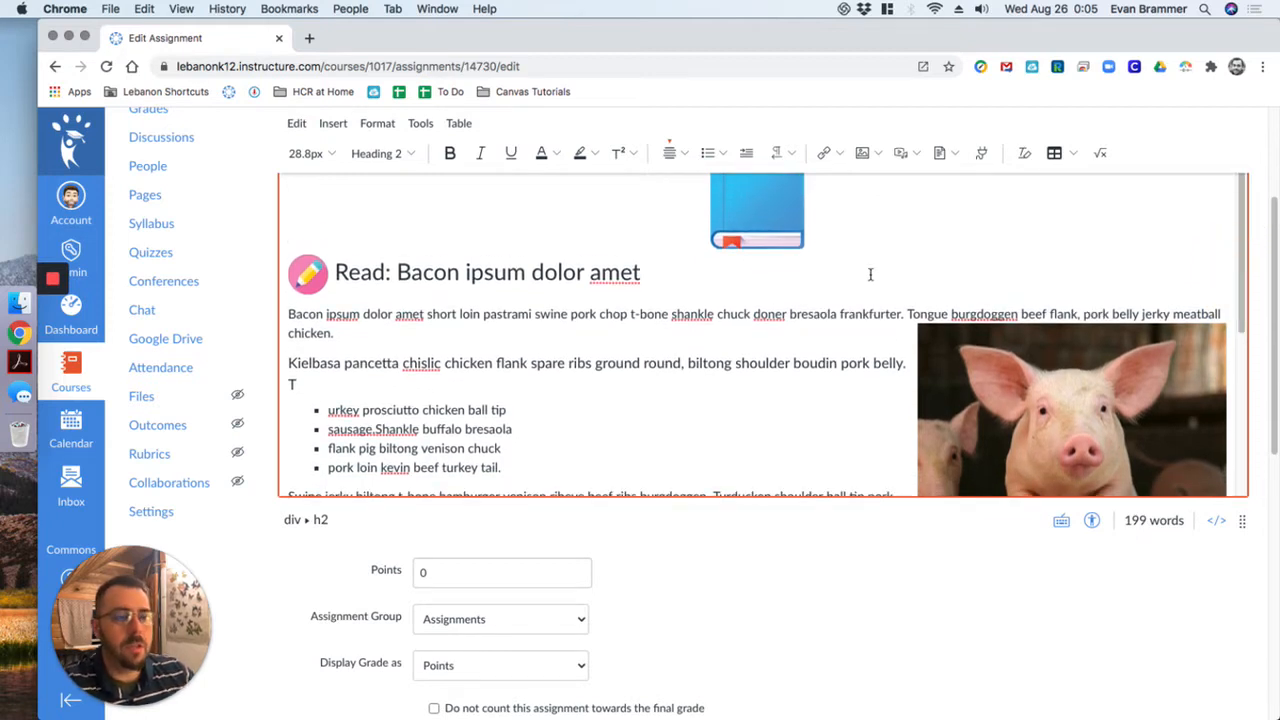
- Select the pig photo, the pencil icon beside the Read heading and the book image in turn to inspect them
{"action": "left_click", "coordinate": [1112, 374]}
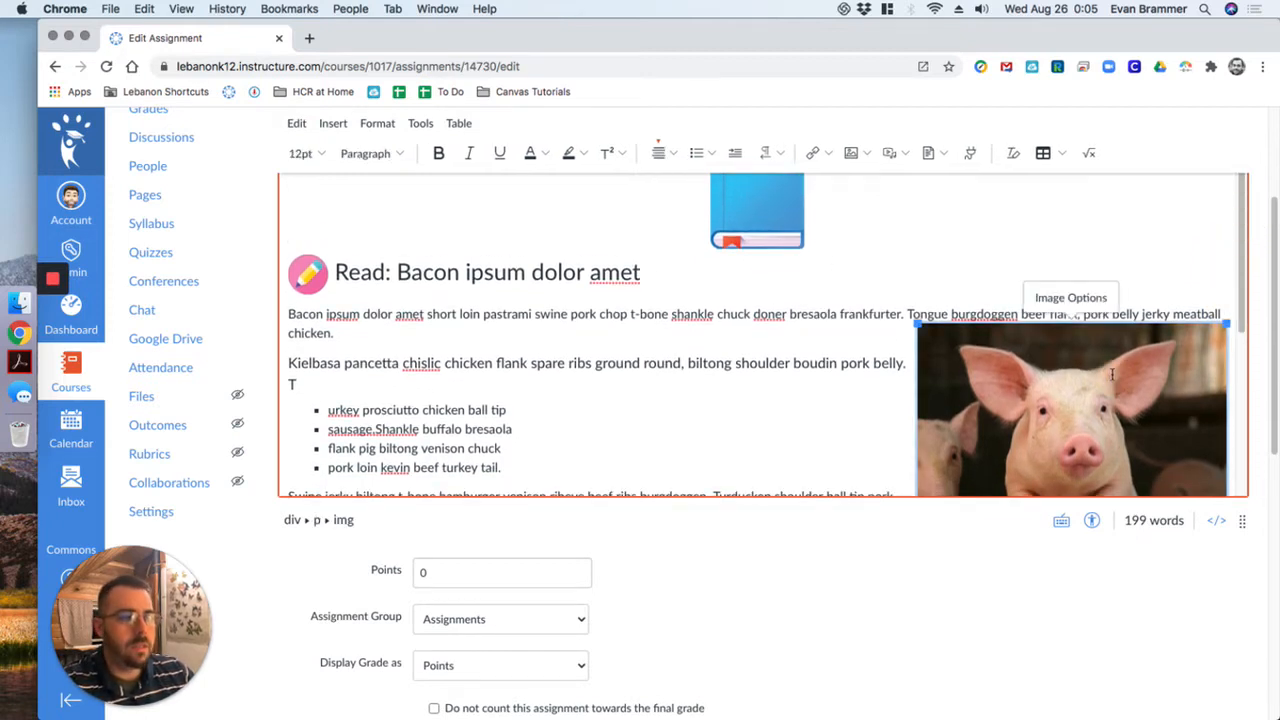
{"action": "left_click", "coordinate": [308, 273]}
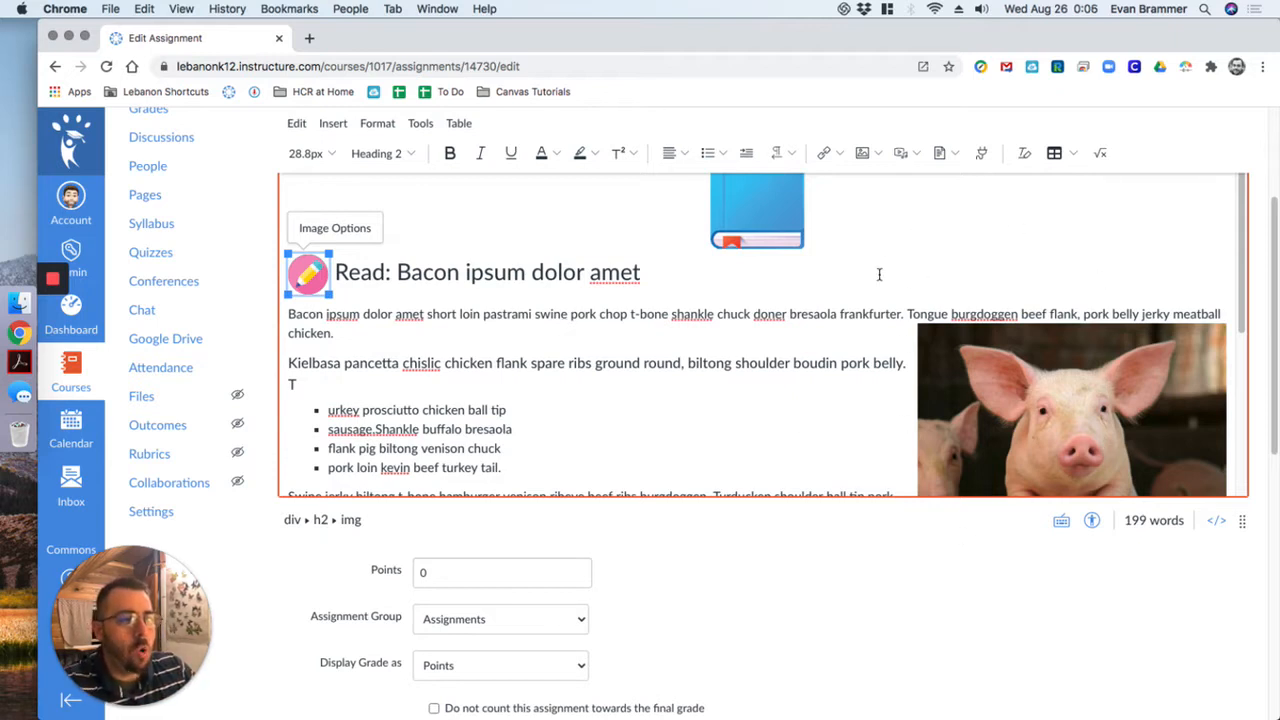
{"action": "scroll", "coordinate": [1248, 322], "scroll_direction": "down", "scroll_amount": 2}
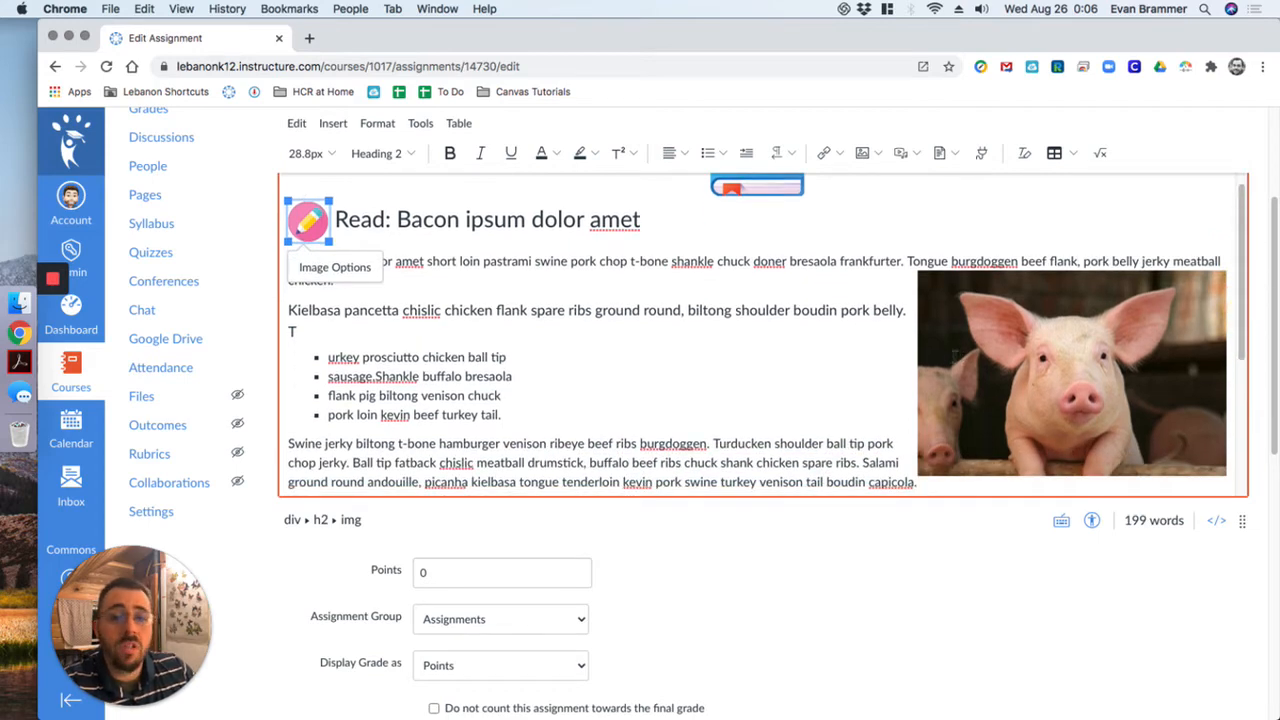
{"action": "scroll", "coordinate": [644, 308], "scroll_direction": "up", "scroll_amount": 3}
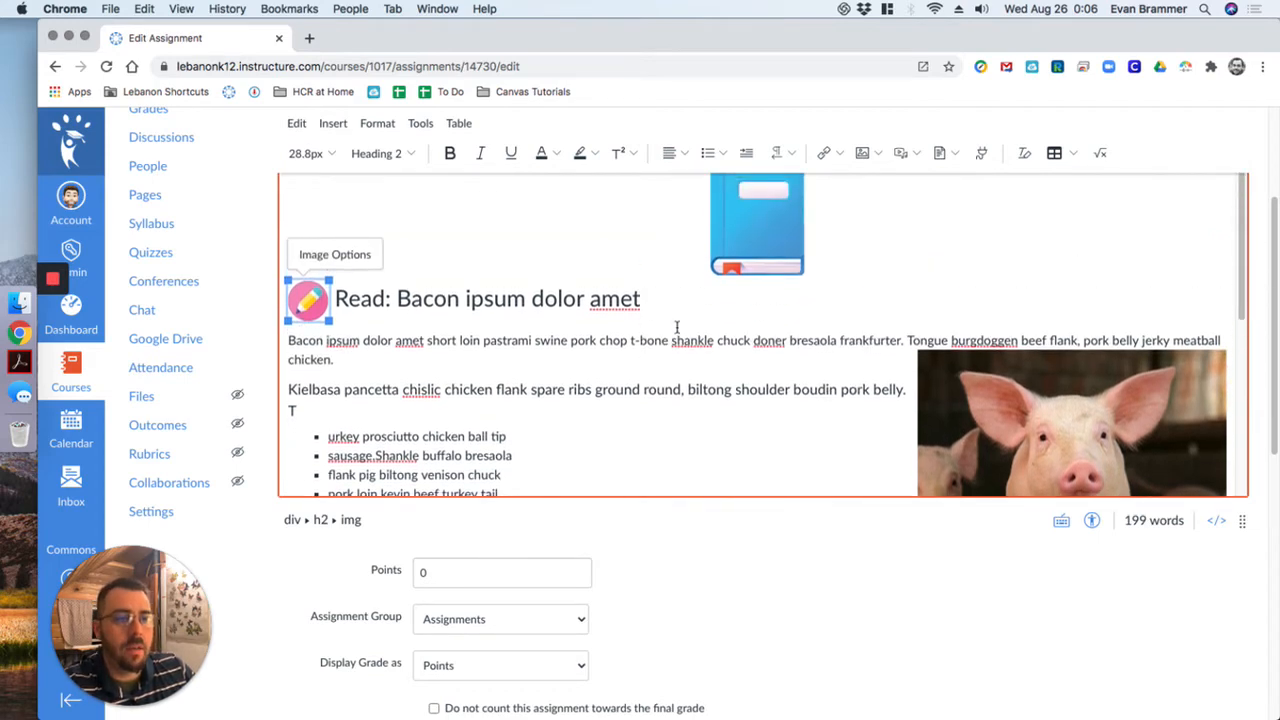
{"action": "left_click", "coordinate": [770, 234]}
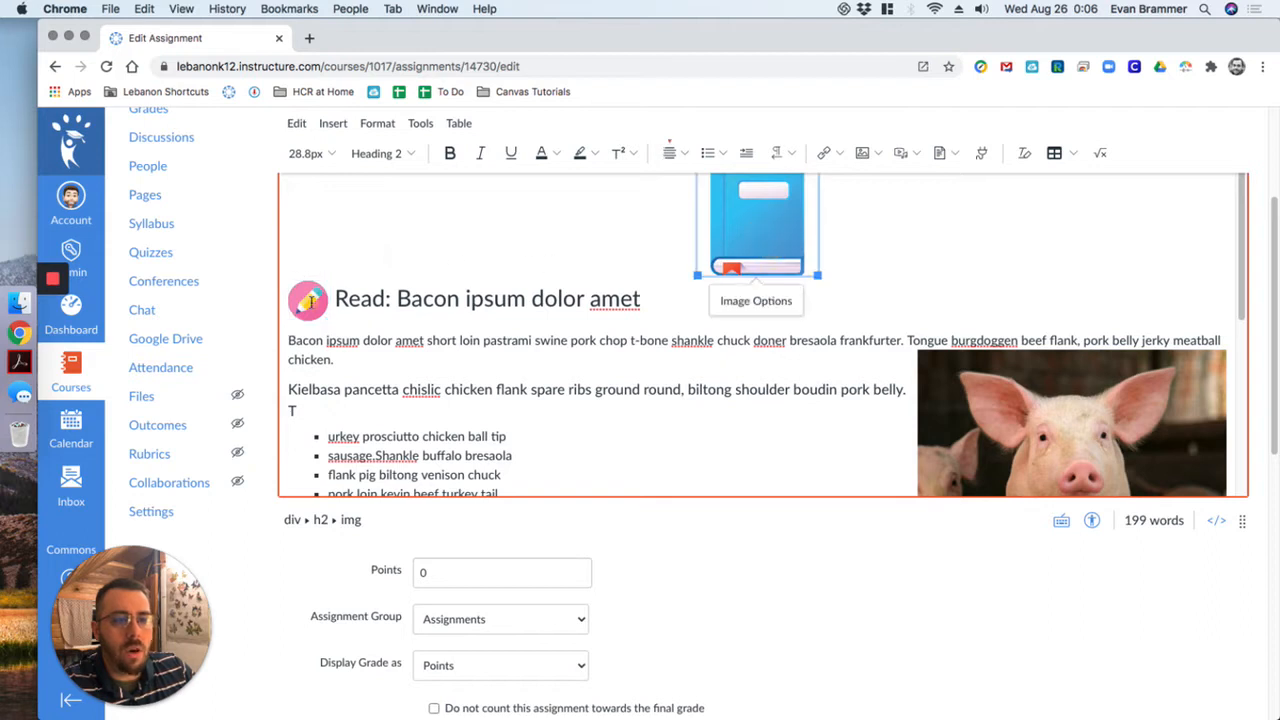
- Mark the pencil icon beside the "Read: Bacon ipsum dolor amet" heading as a decorative image and apply the change
{"action": "left_click", "coordinate": [310, 298]}
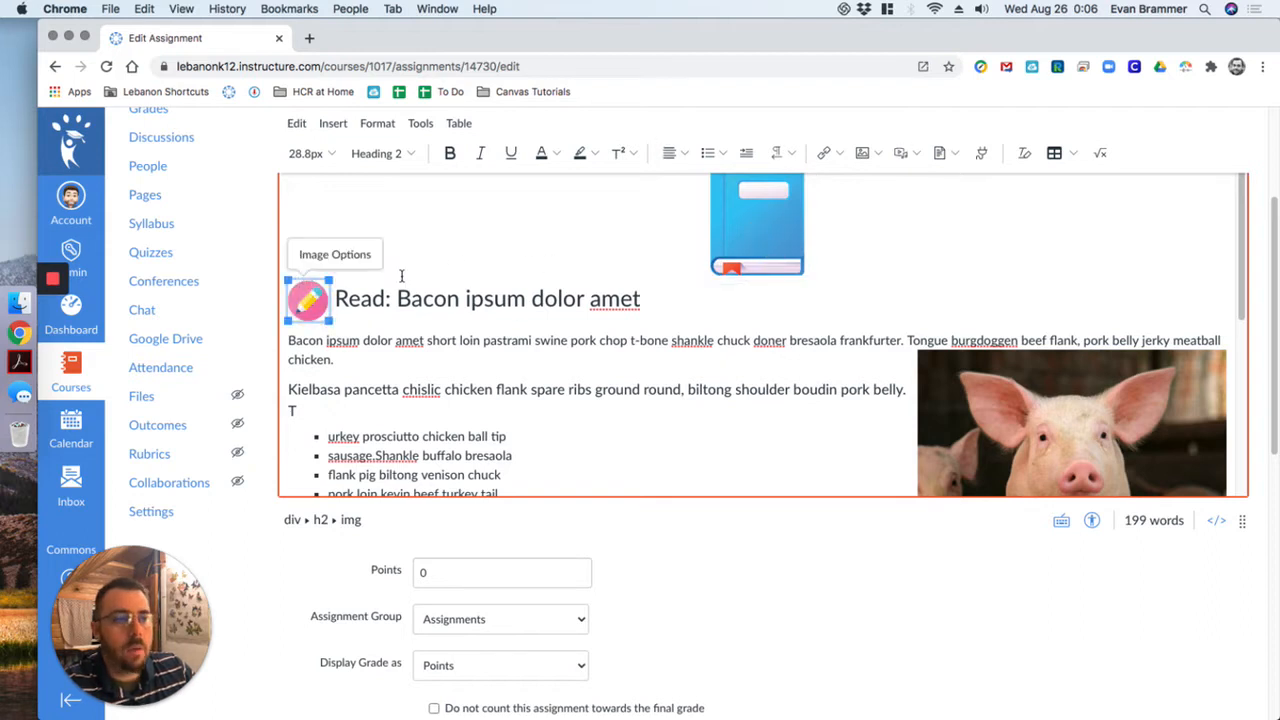
{"action": "left_click", "coordinate": [337, 256]}
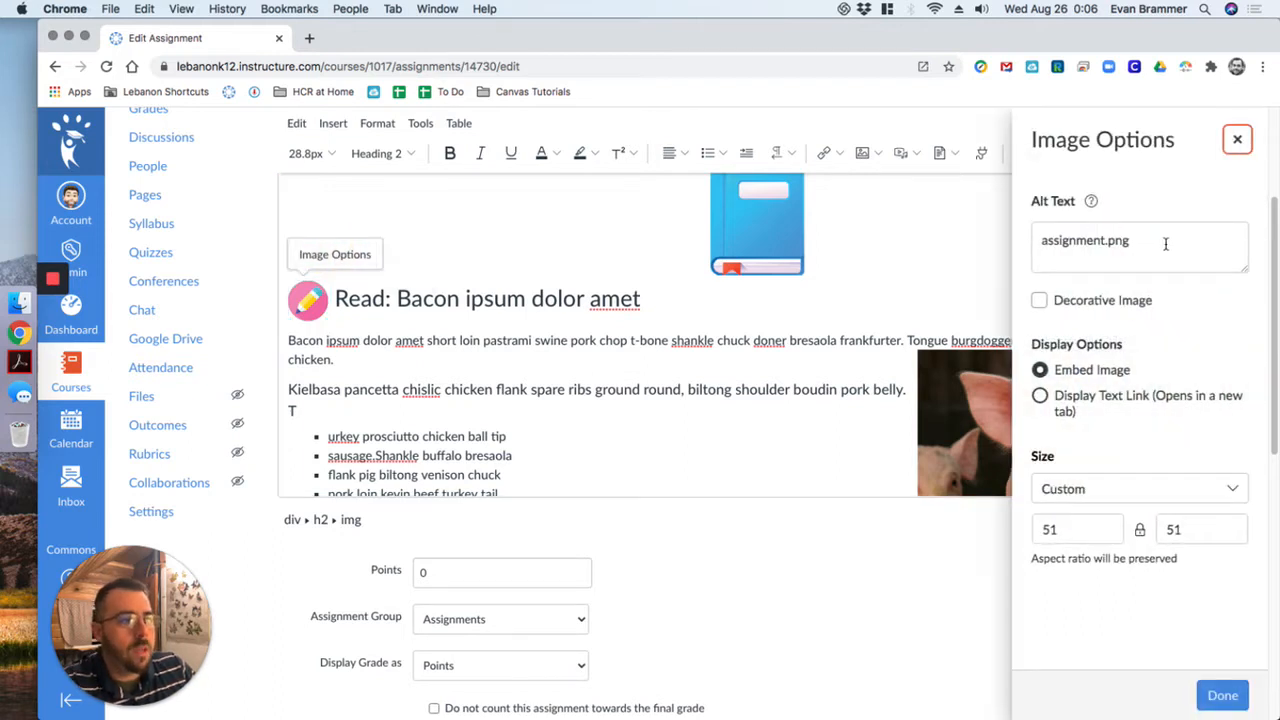
{"action": "left_click_drag", "start_coordinate": [1165, 244], "coordinate": [1013, 233]}
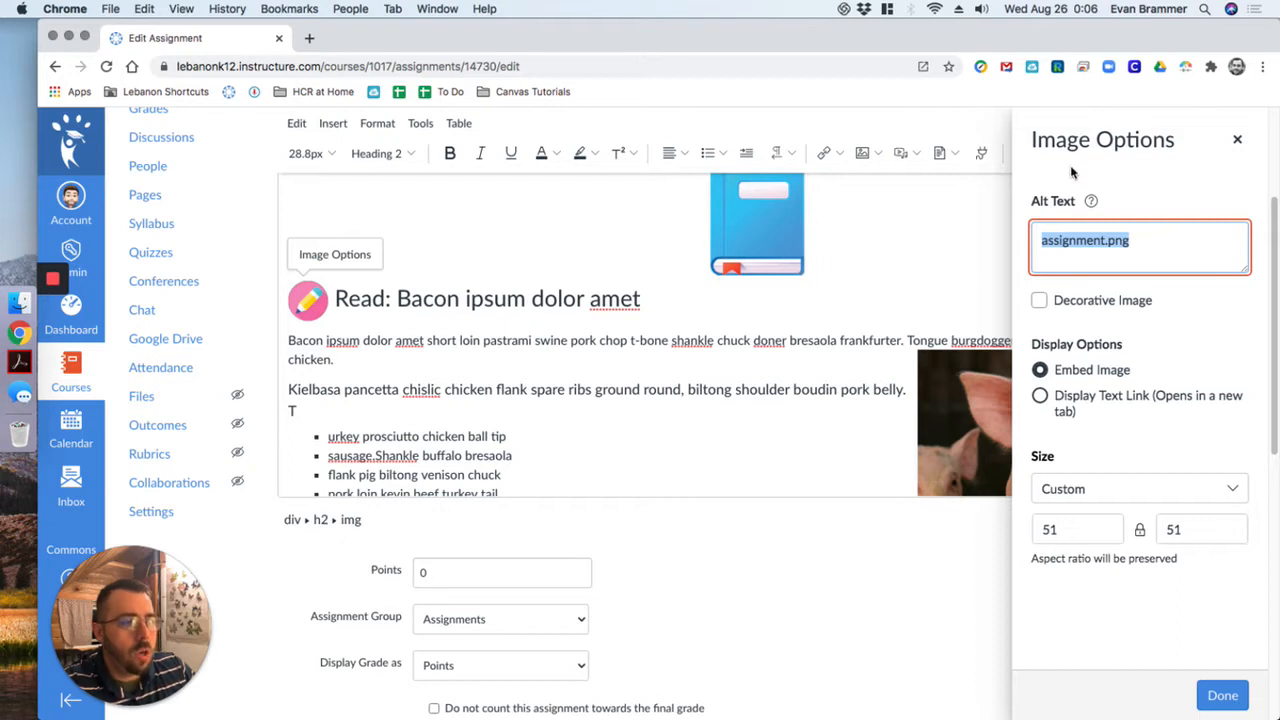
{"action": "left_click", "coordinate": [1039, 300]}
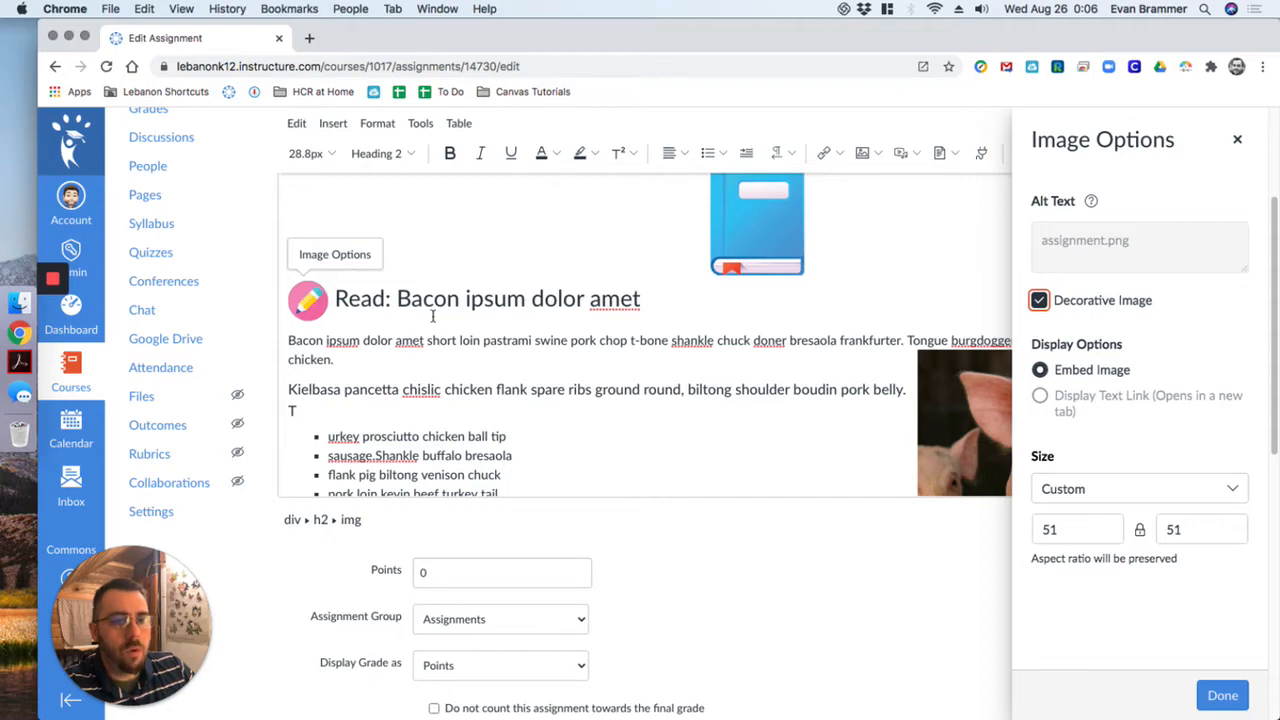
{"action": "left_click", "coordinate": [1222, 695]}
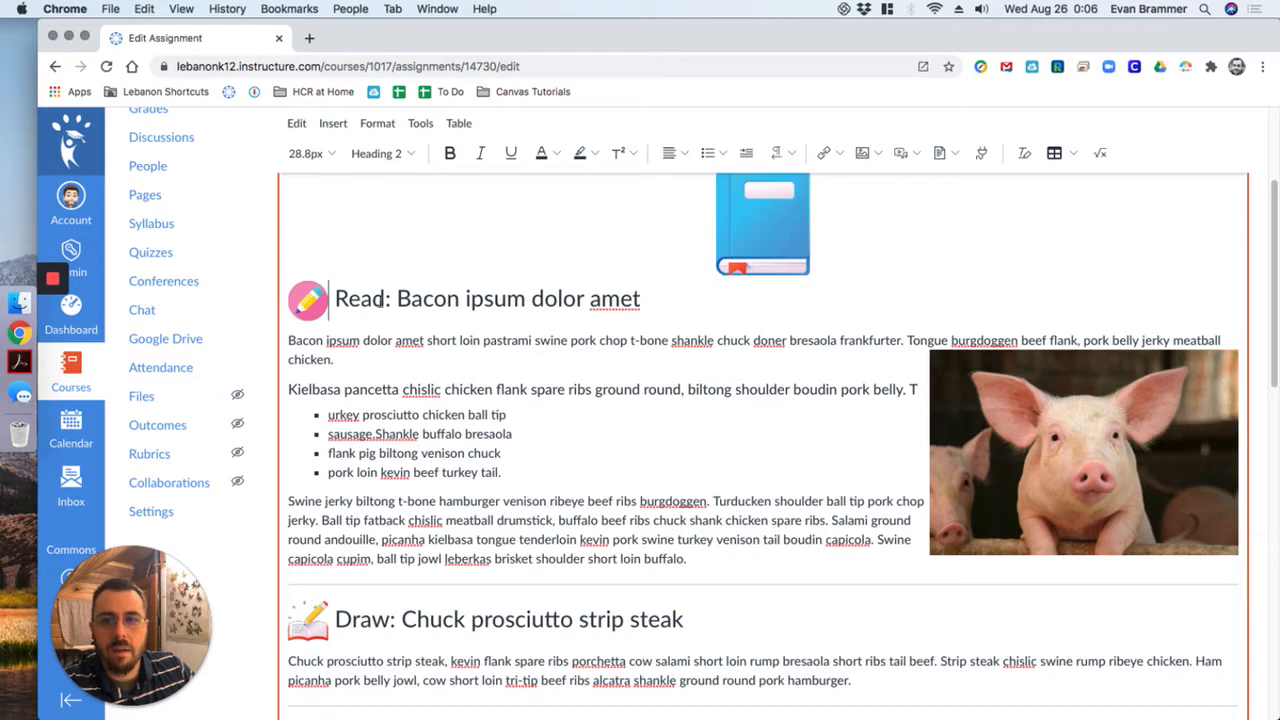
- Mark the blue book image above the Read heading as decorative and apply the change
{"action": "left_click", "coordinate": [746, 230]}
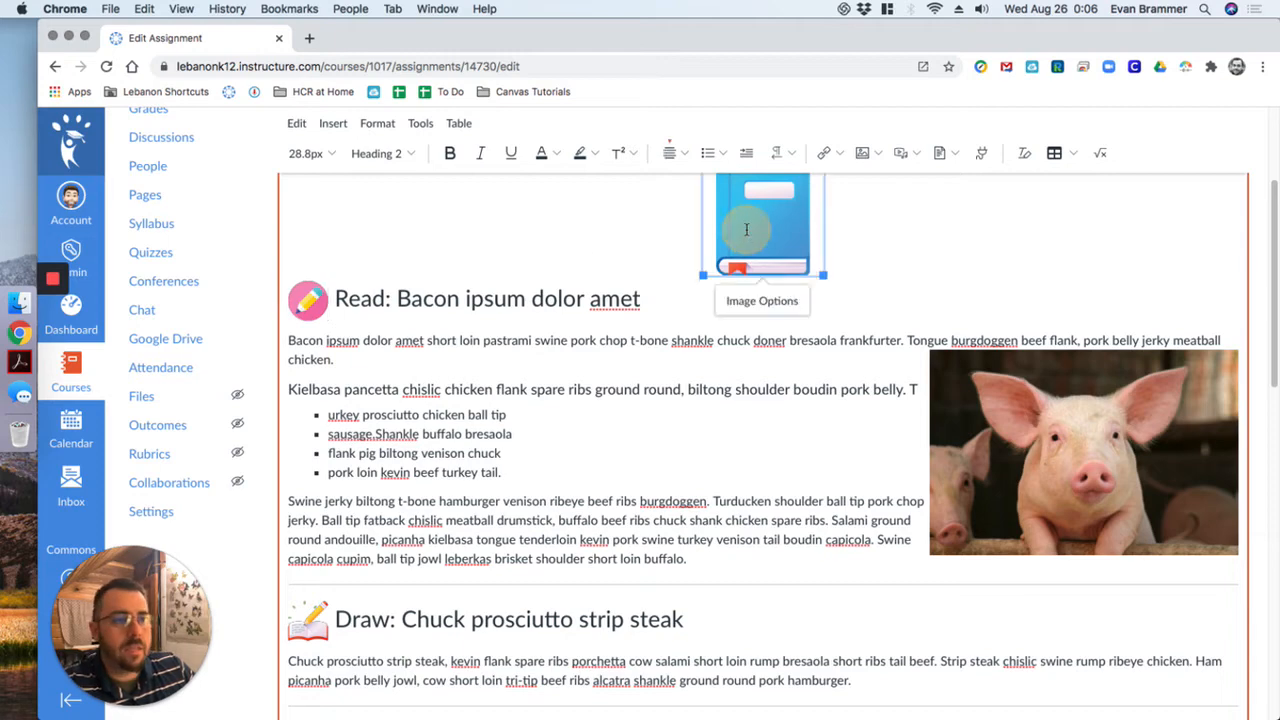
{"action": "left_click", "coordinate": [778, 296]}
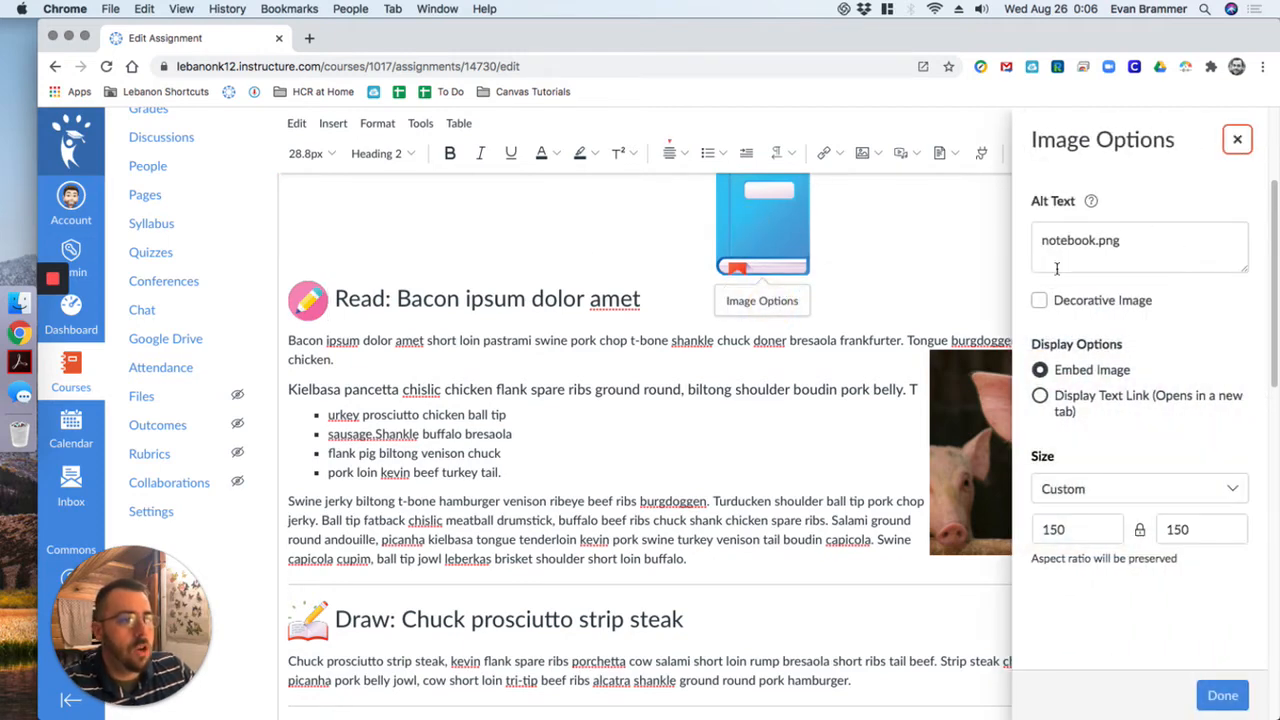
{"action": "left_click", "coordinate": [1039, 300]}
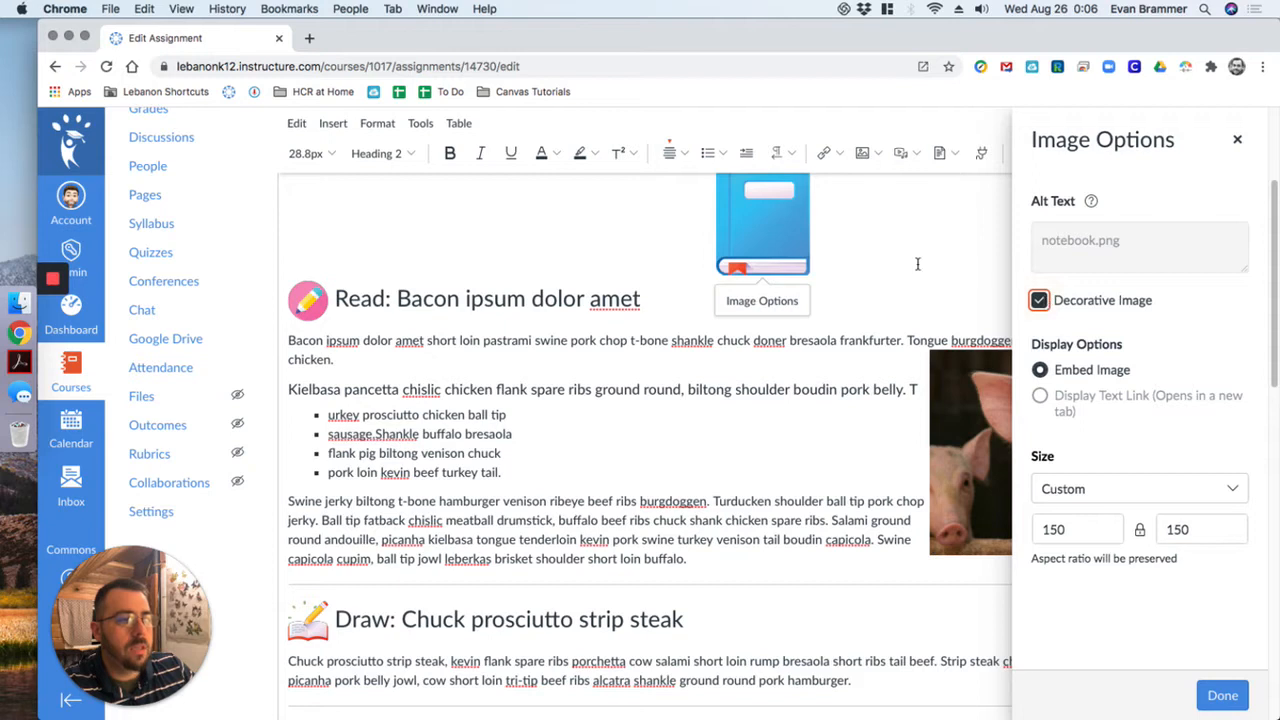
{"action": "left_click", "coordinate": [1211, 690]}
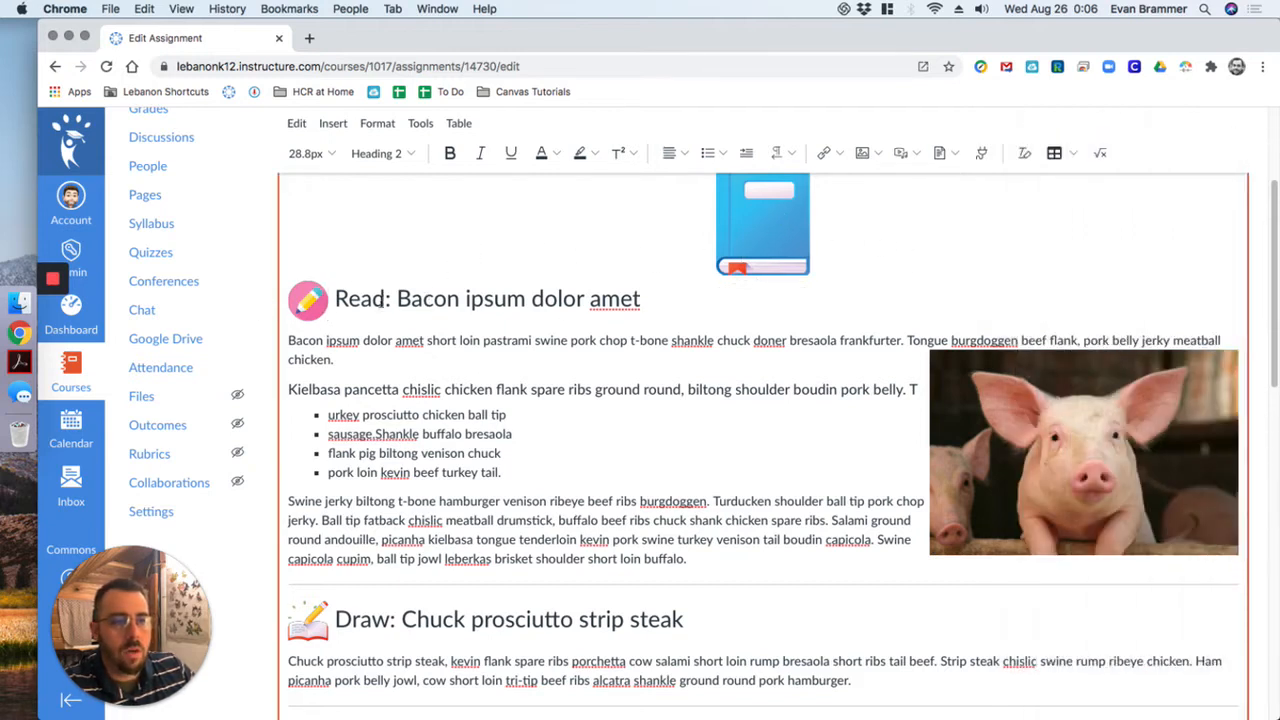
- Remove the decorative setting from the blue book image and replace its alt text with "Reading Assignment"
{"action": "left_click", "coordinate": [774, 210]}
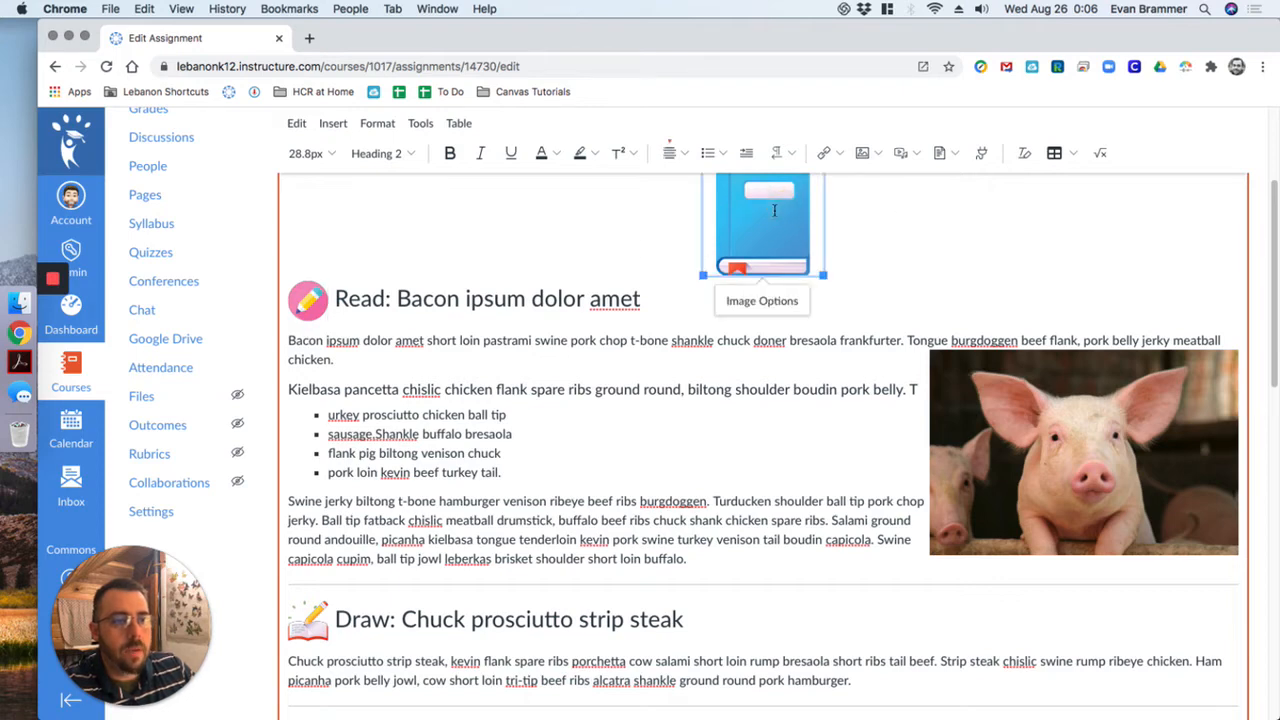
{"action": "left_click", "coordinate": [771, 300]}
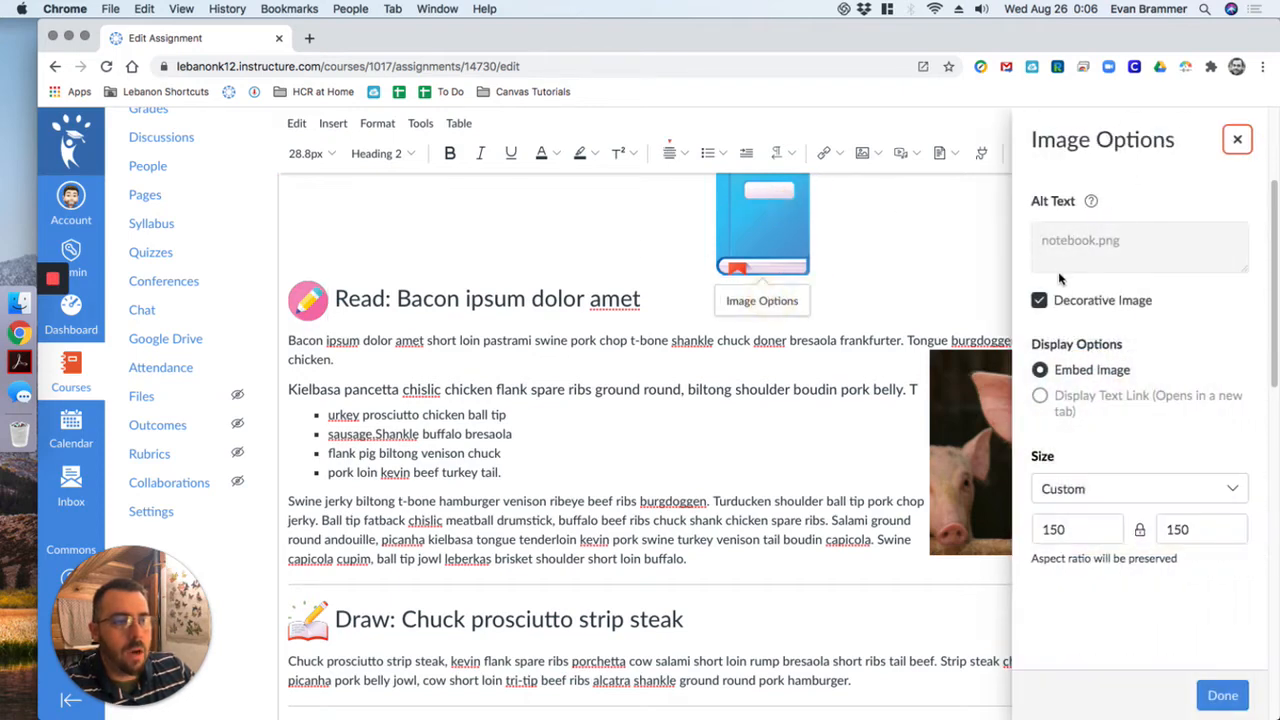
{"action": "left_click", "coordinate": [1039, 300]}
{"action": "left_click_drag", "start_coordinate": [1142, 246], "coordinate": [964, 232]}
{"action": "left_click", "coordinate": [737, 305]}
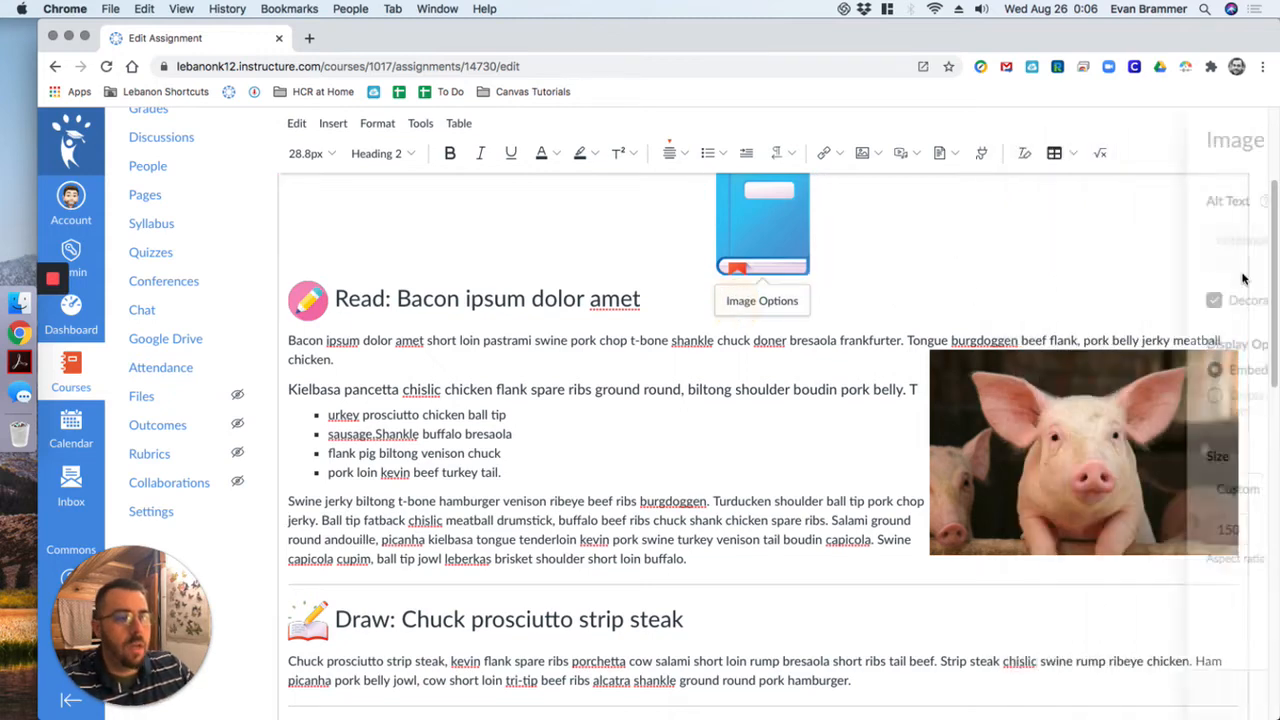
{"action": "left_click", "coordinate": [1038, 306]}
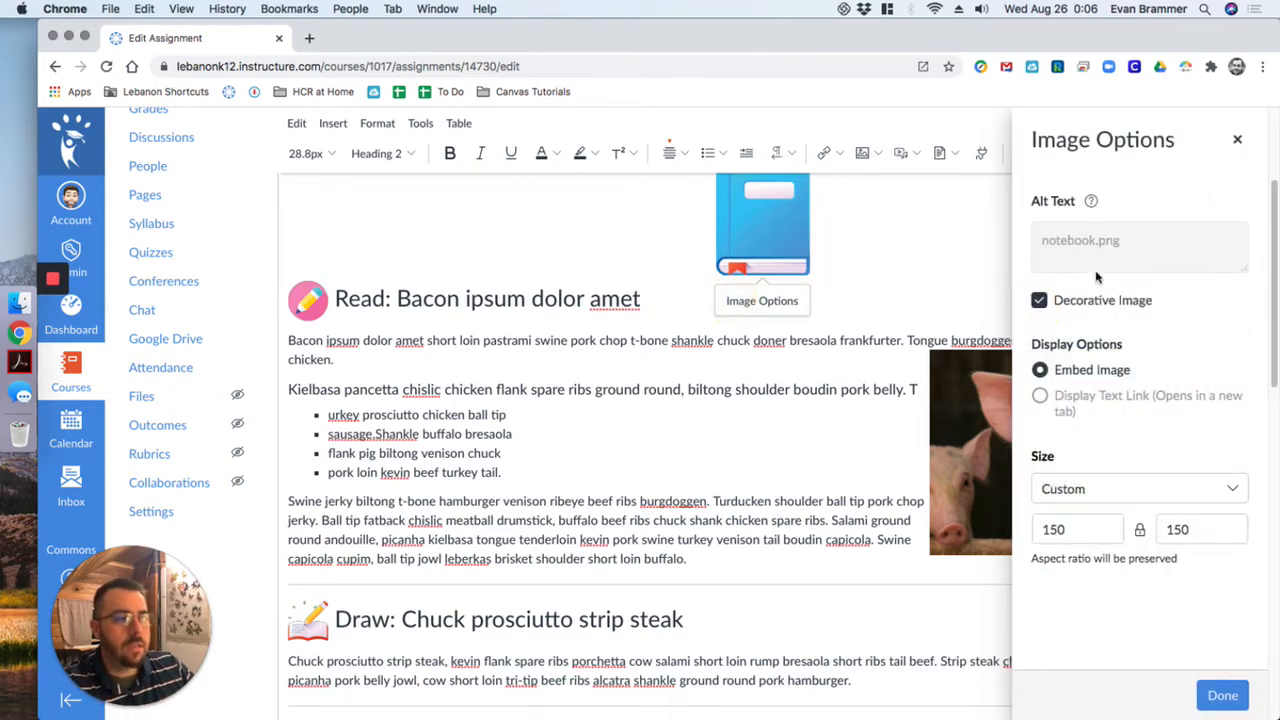
{"action": "left_click", "coordinate": [1040, 302]}
{"action": "triple_click", "coordinate": [1142, 240]}
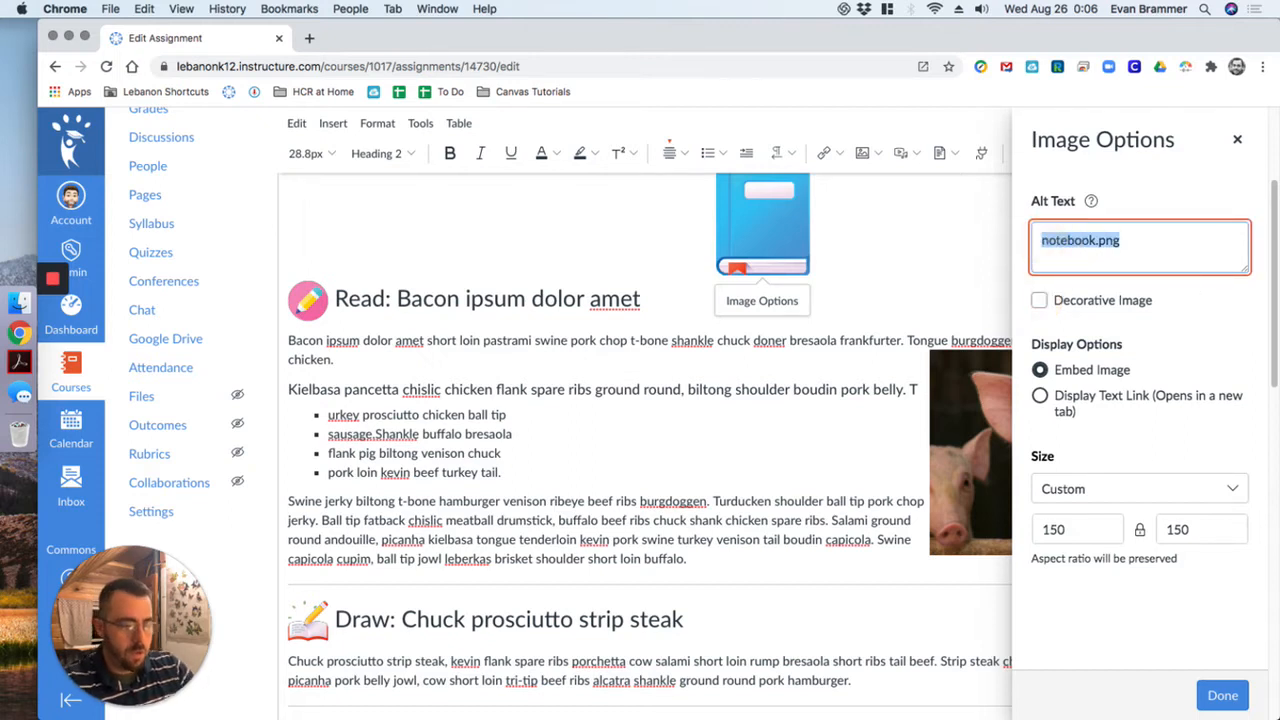
{"action": "type", "text": "Reading Assignemn"}
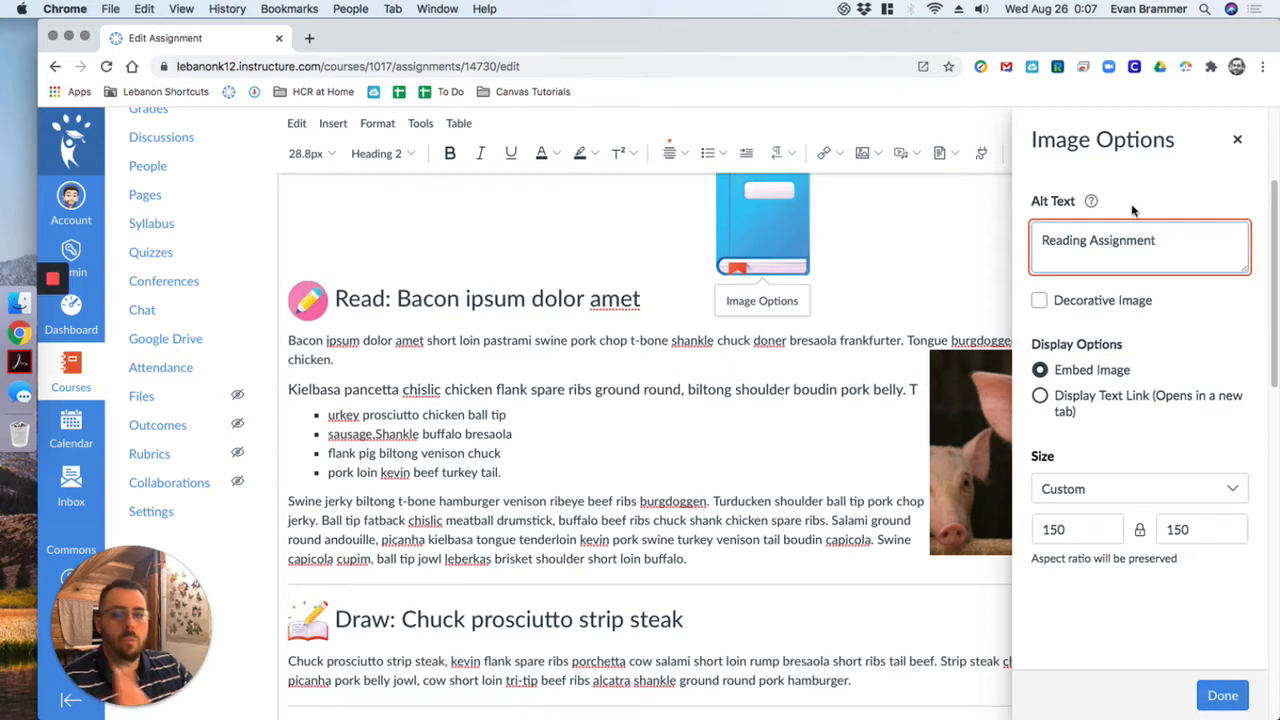
{"action": "left_click", "coordinate": [1222, 695]}
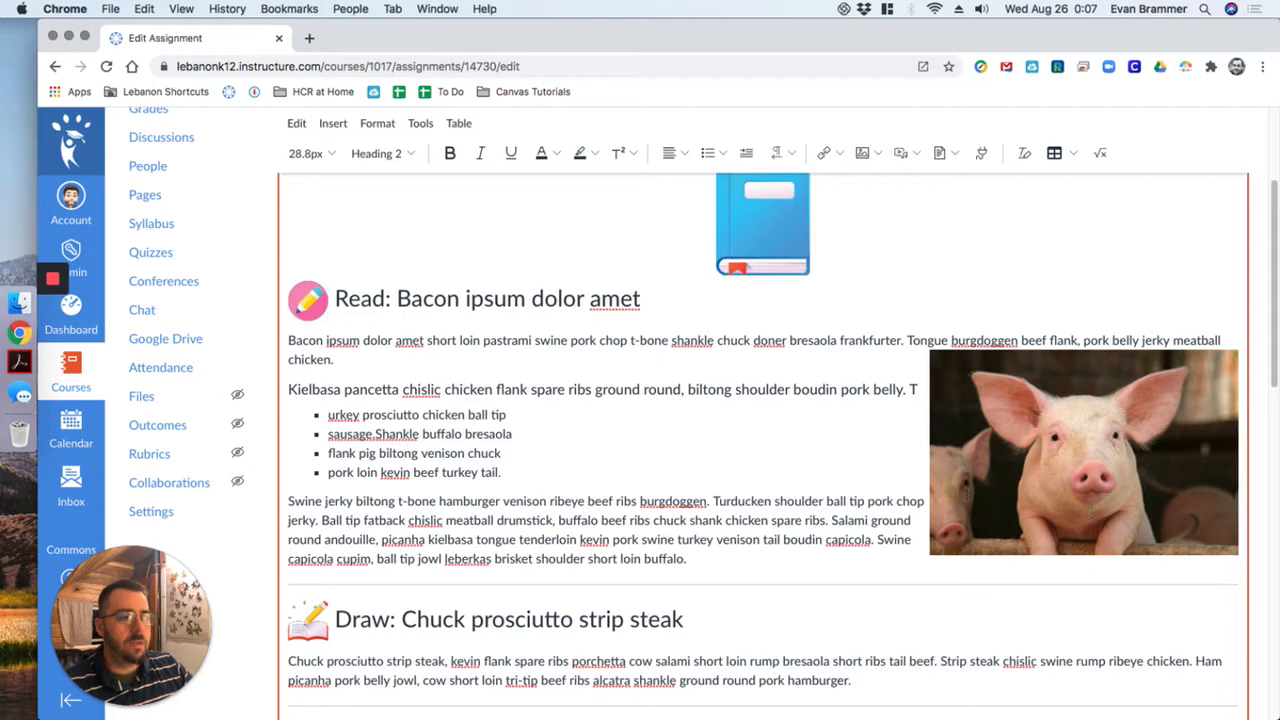
- Replace the pig photo's alt text with "Clean Pig", mark the photo as decorative and apply the changes
{"action": "left_click", "coordinate": [1048, 472]}
{"action": "left_click", "coordinate": [1077, 330]}
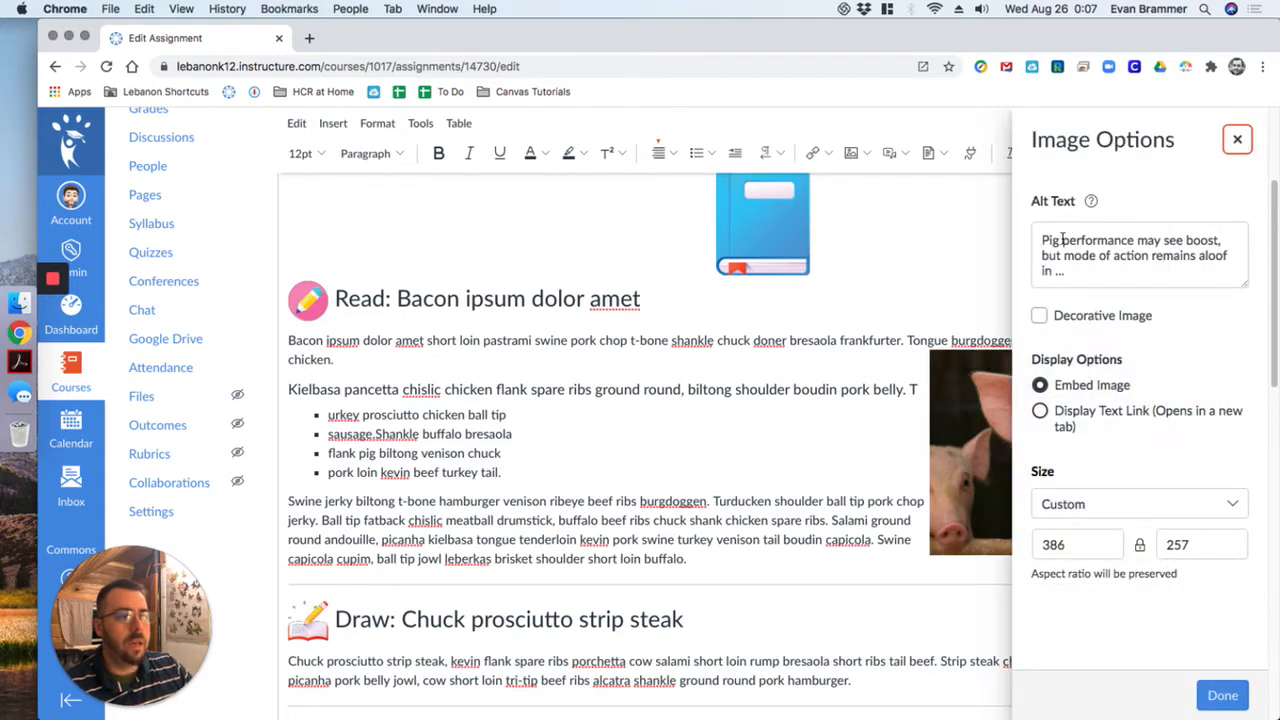
{"action": "left_click_drag", "start_coordinate": [1040, 238], "coordinate": [1093, 270]}
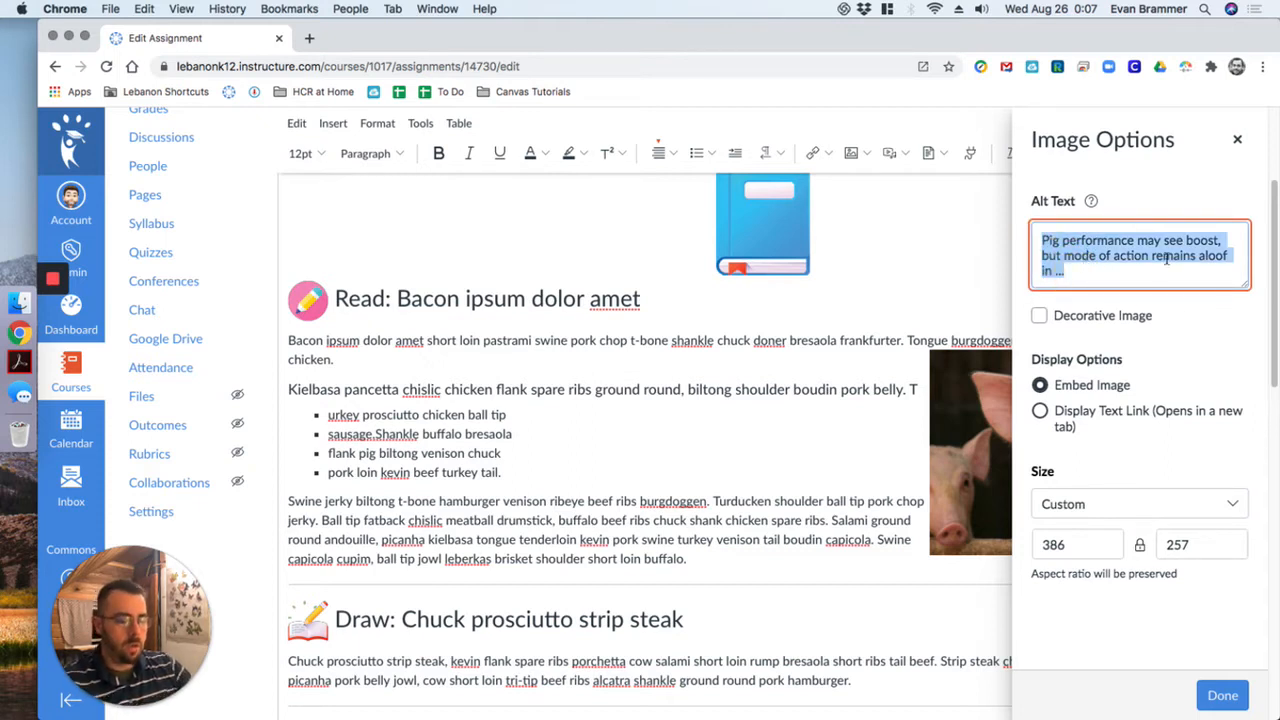
{"action": "type", "text": "P"}
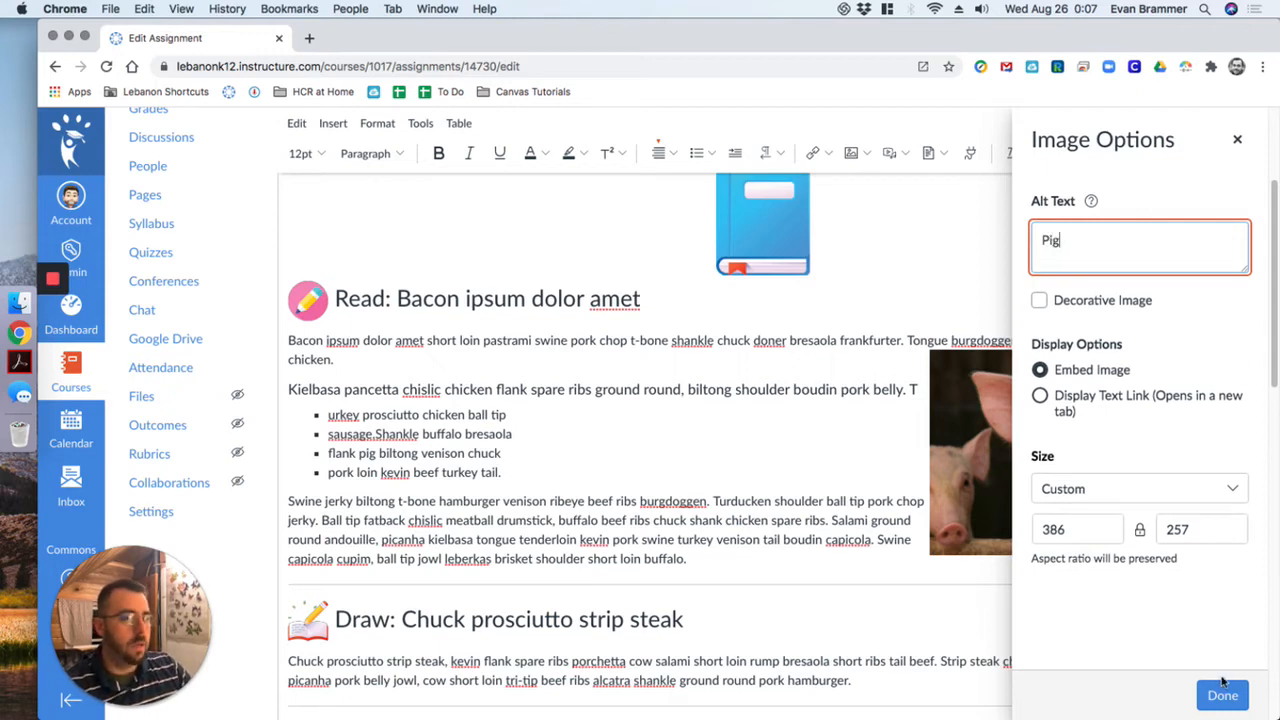
{"action": "type", "text": "ig"}
{"action": "left_click", "coordinate": [1038, 238]}
{"action": "type", "text": "Clean"}
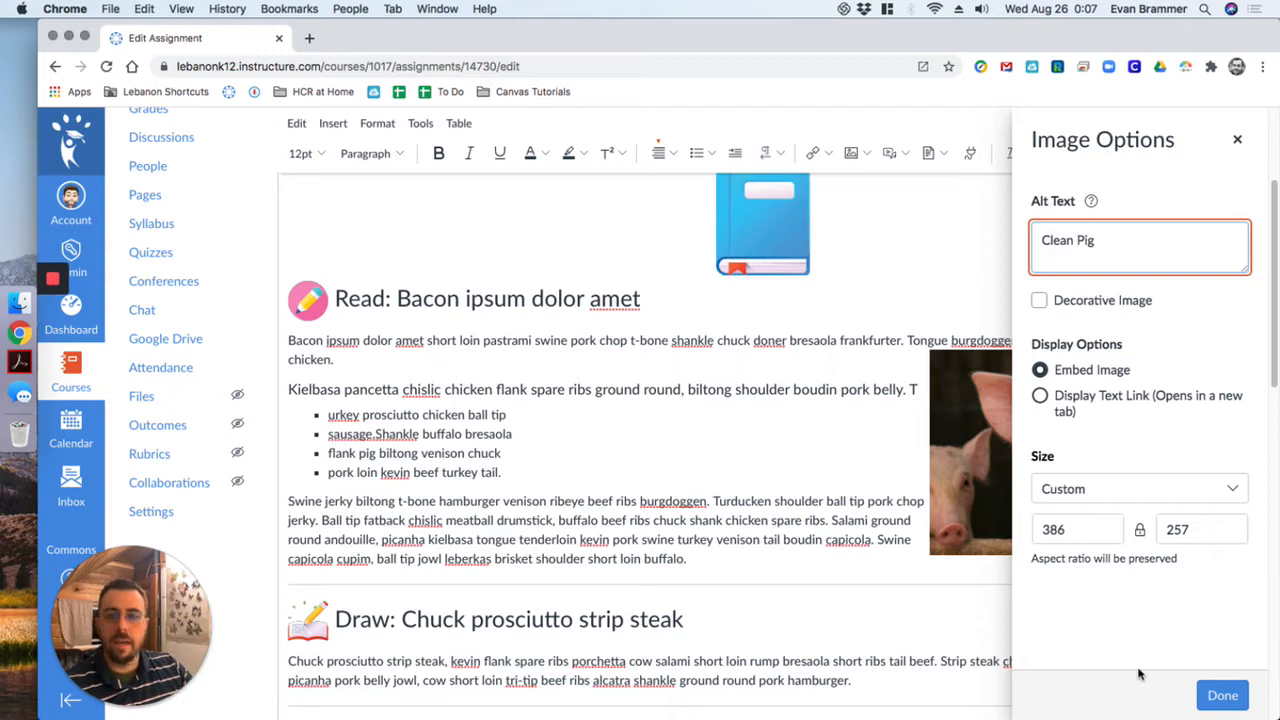
{"action": "left_click", "coordinate": [1039, 300]}
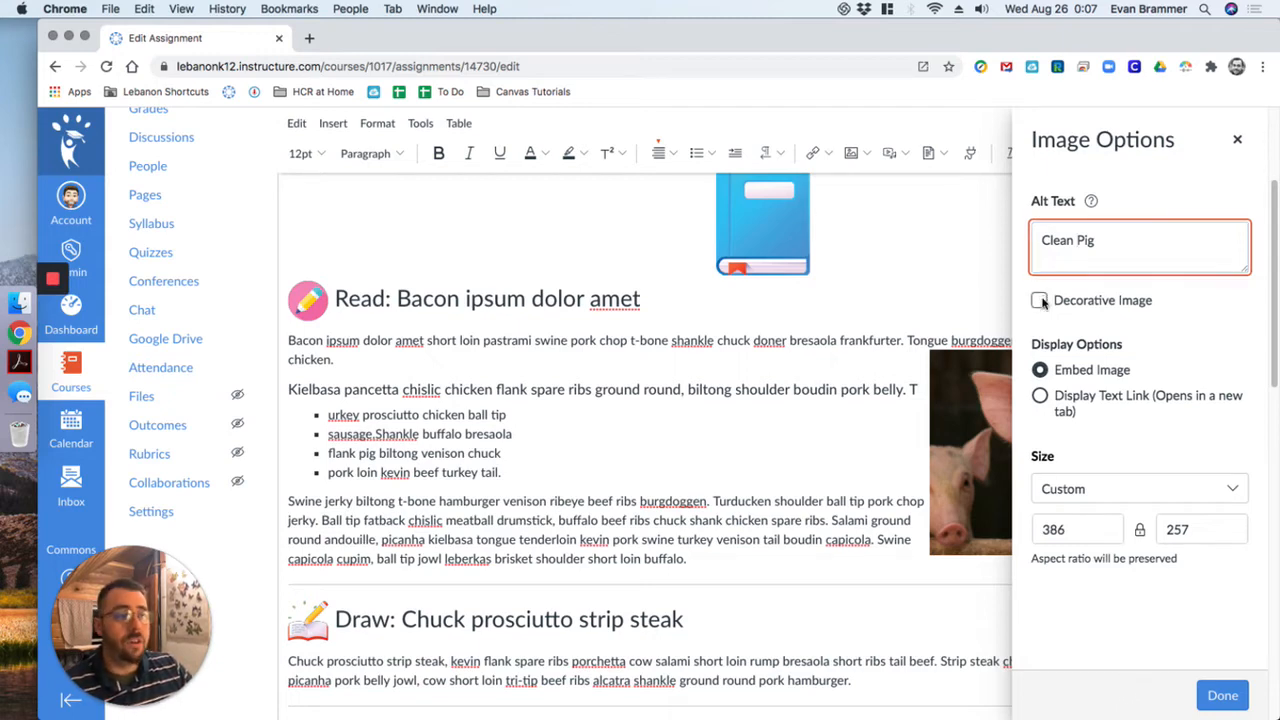
{"action": "left_click", "coordinate": [1222, 695]}
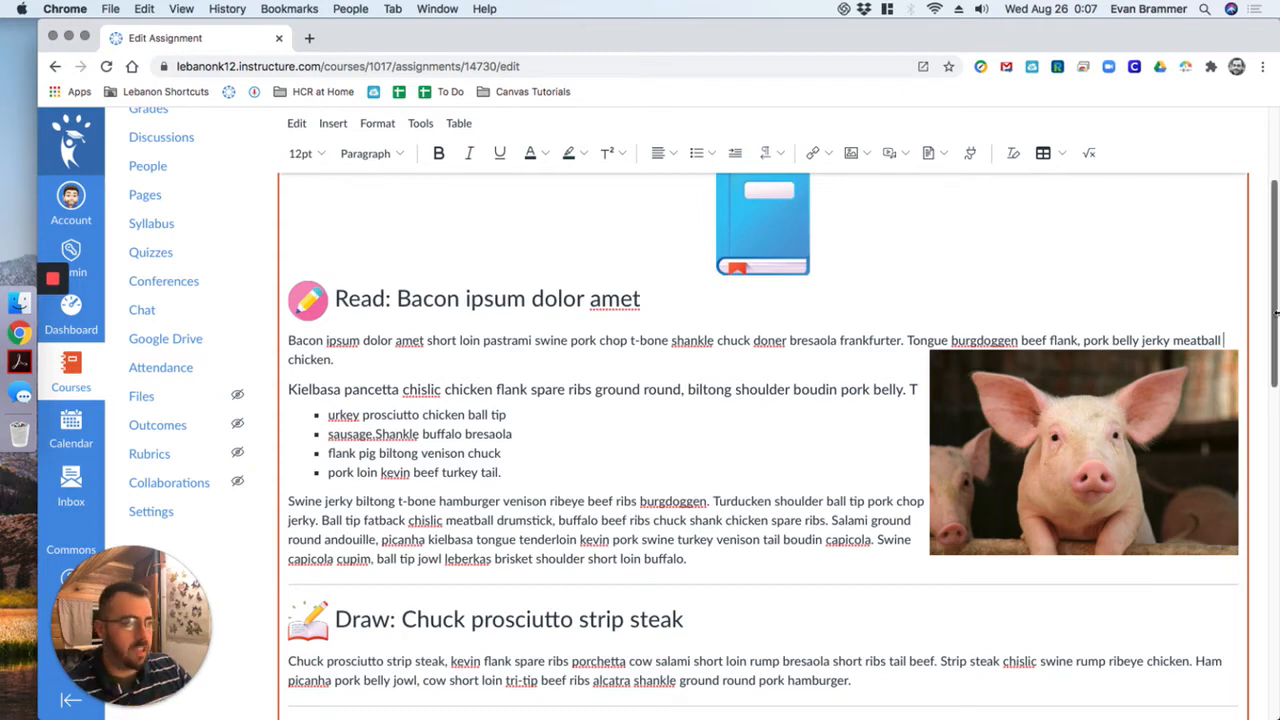
- Run the Accessibility Checker on the assignment's content and review the first issue
{"action": "left_click_drag", "start_coordinate": [1274, 296], "coordinate": [1274, 436]}
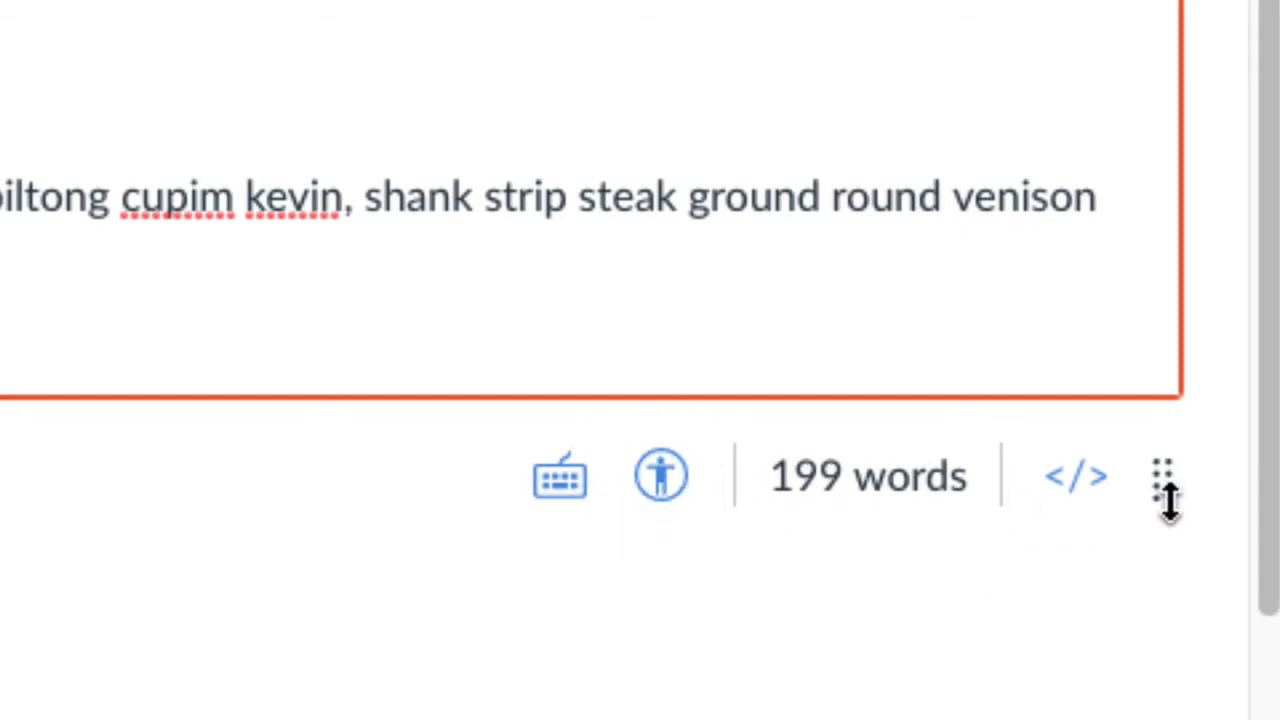
{"action": "mouse_move", "coordinate": [1160, 478]}
{"action": "left_mouse_down"}
{"action": "mouse_move", "coordinate": [1157, 457]}
{"action": "mouse_move", "coordinate": [1152, 470]}
{"action": "left_mouse_up"}
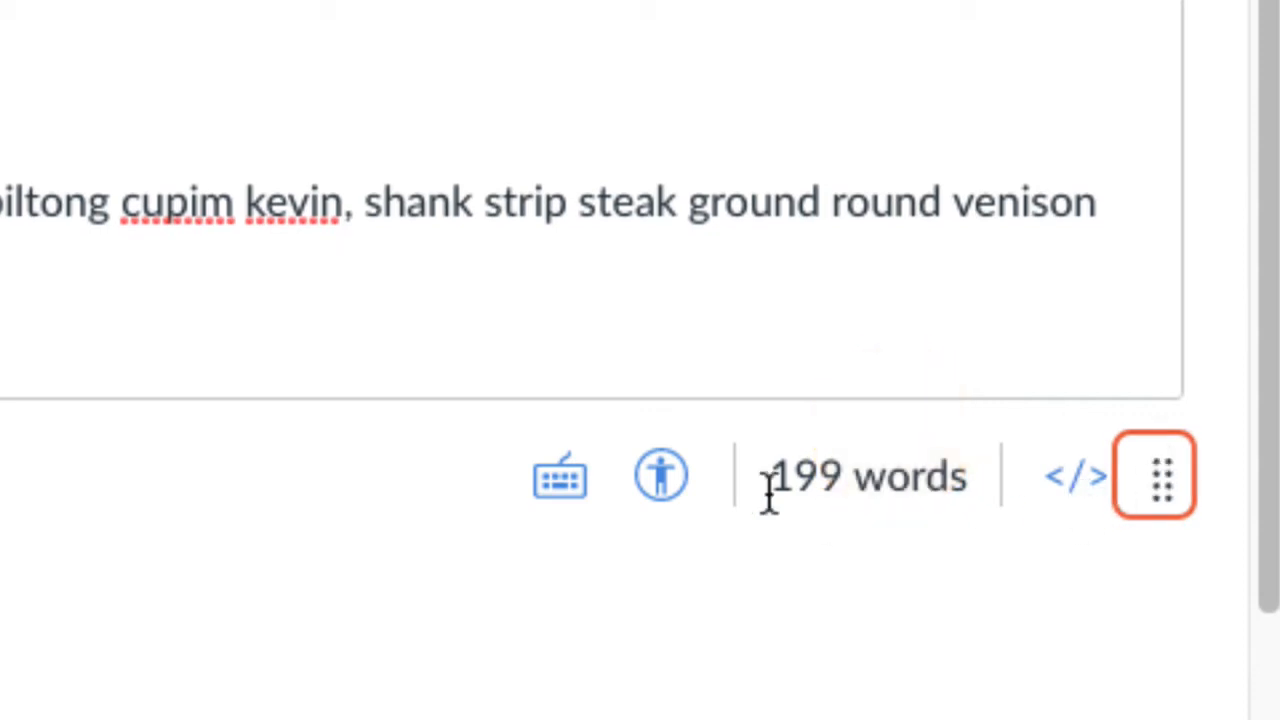
{"action": "left_click_drag", "start_coordinate": [768, 490], "coordinate": [977, 509]}
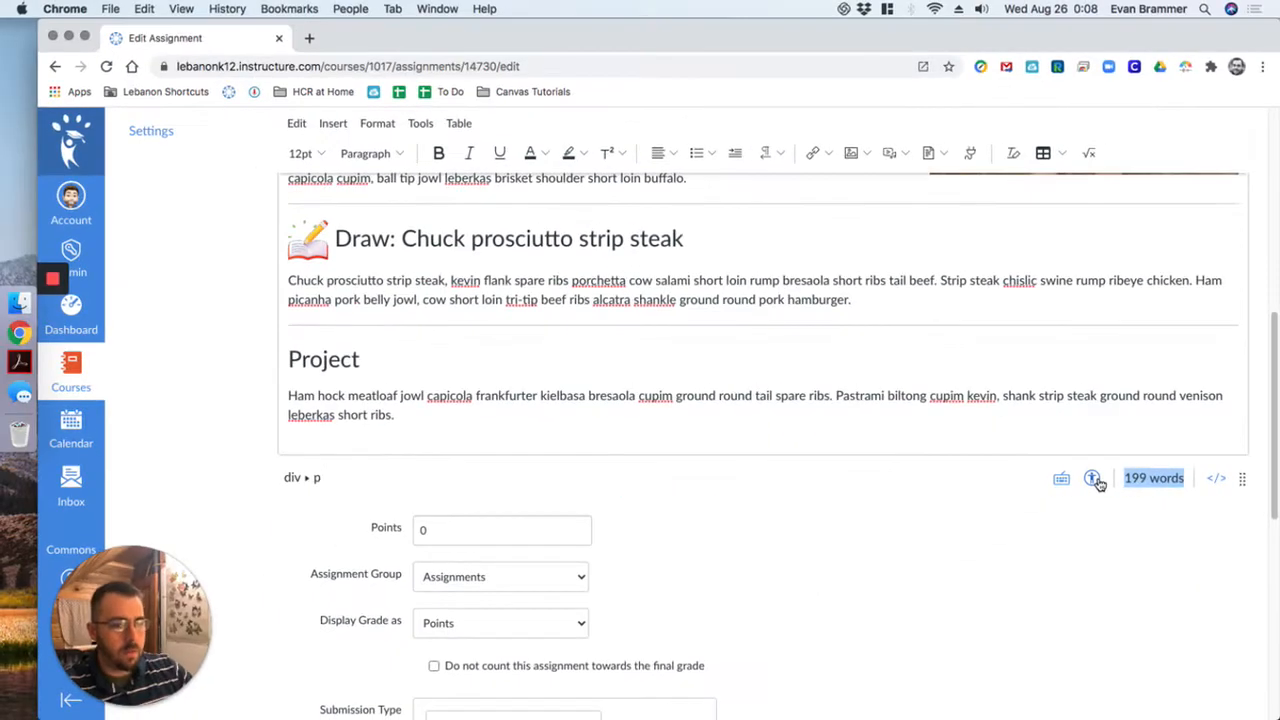
{"action": "left_click", "coordinate": [667, 480]}
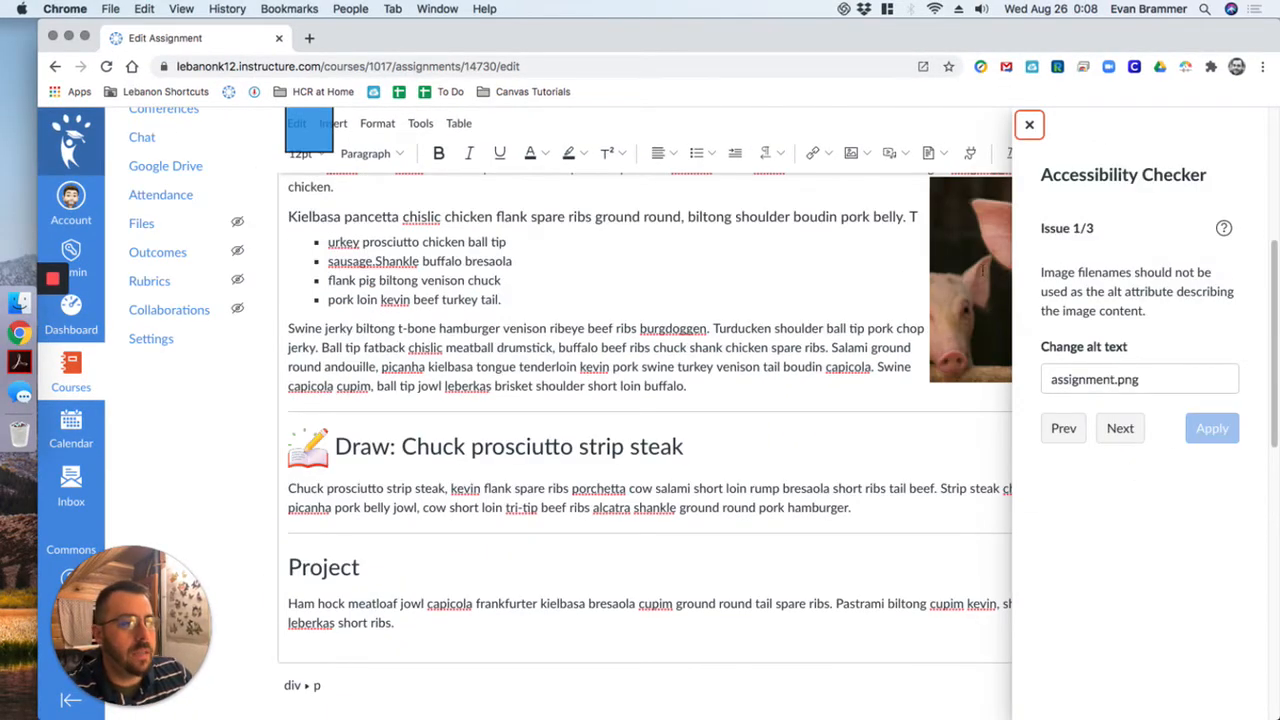
{"action": "scroll", "coordinate": [838, 488], "scroll_direction": "up", "scroll_amount": 1}
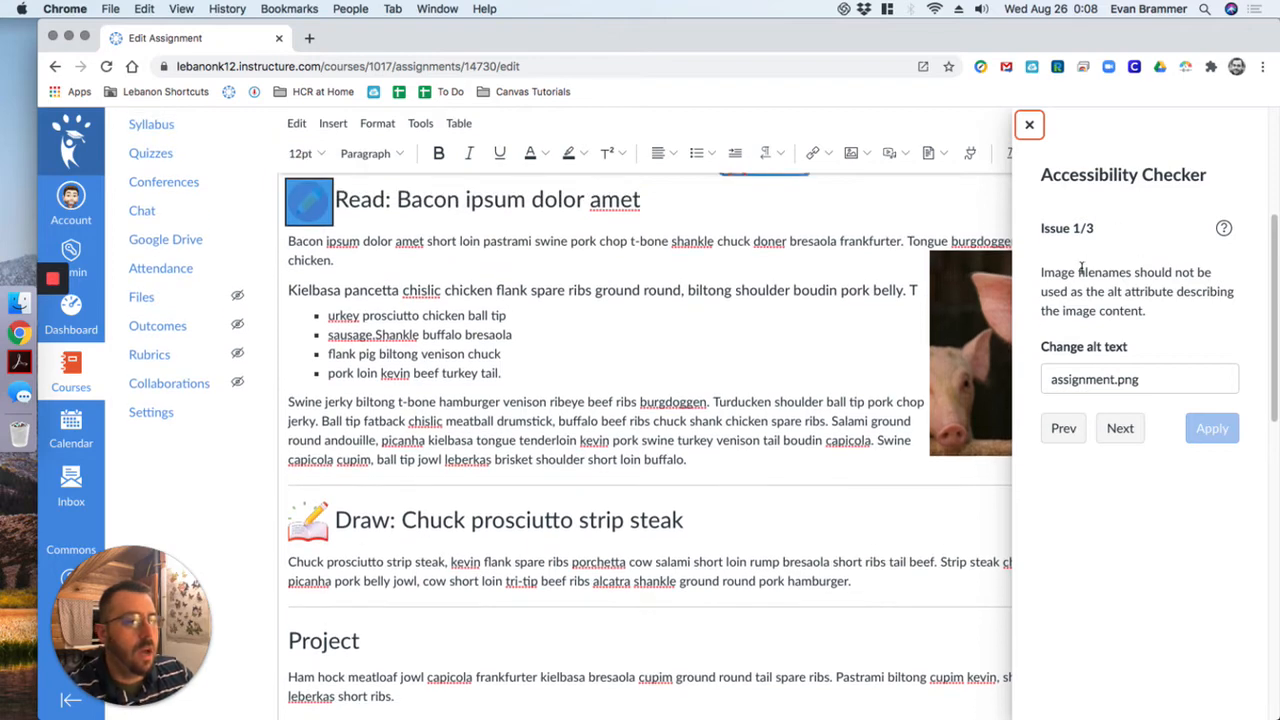
- Replace the alt text of the pencil icon beside the Read heading with "Assignment" and apply the fix
{"action": "left_click_drag", "start_coordinate": [1049, 272], "coordinate": [1200, 305]}
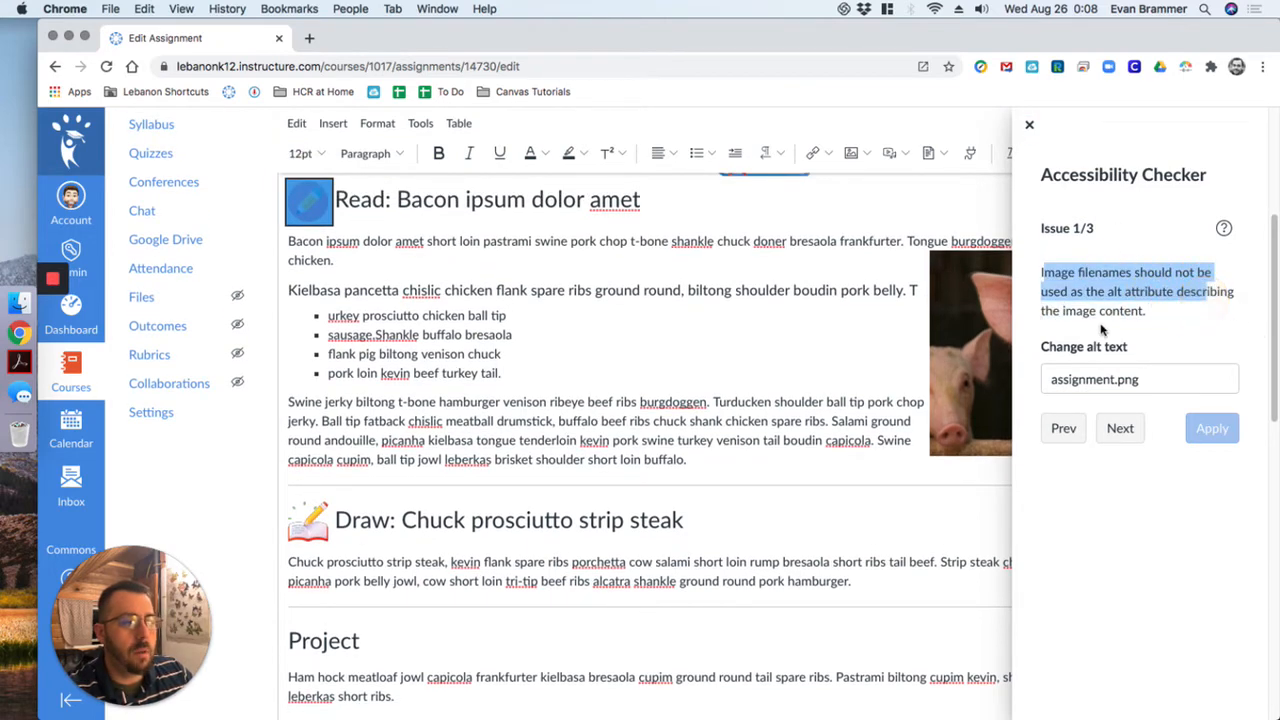
{"action": "scroll", "coordinate": [479, 272], "scroll_direction": "up", "scroll_amount": 2}
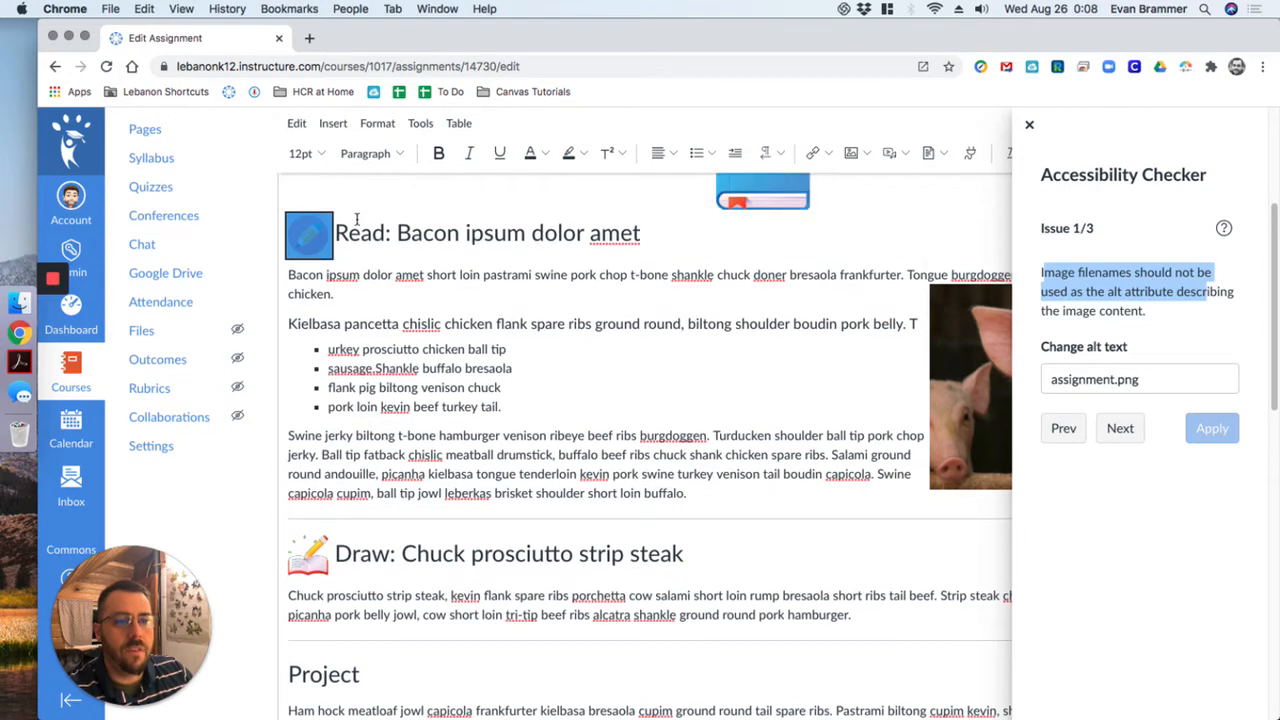
{"action": "double_click", "coordinate": [1147, 382]}
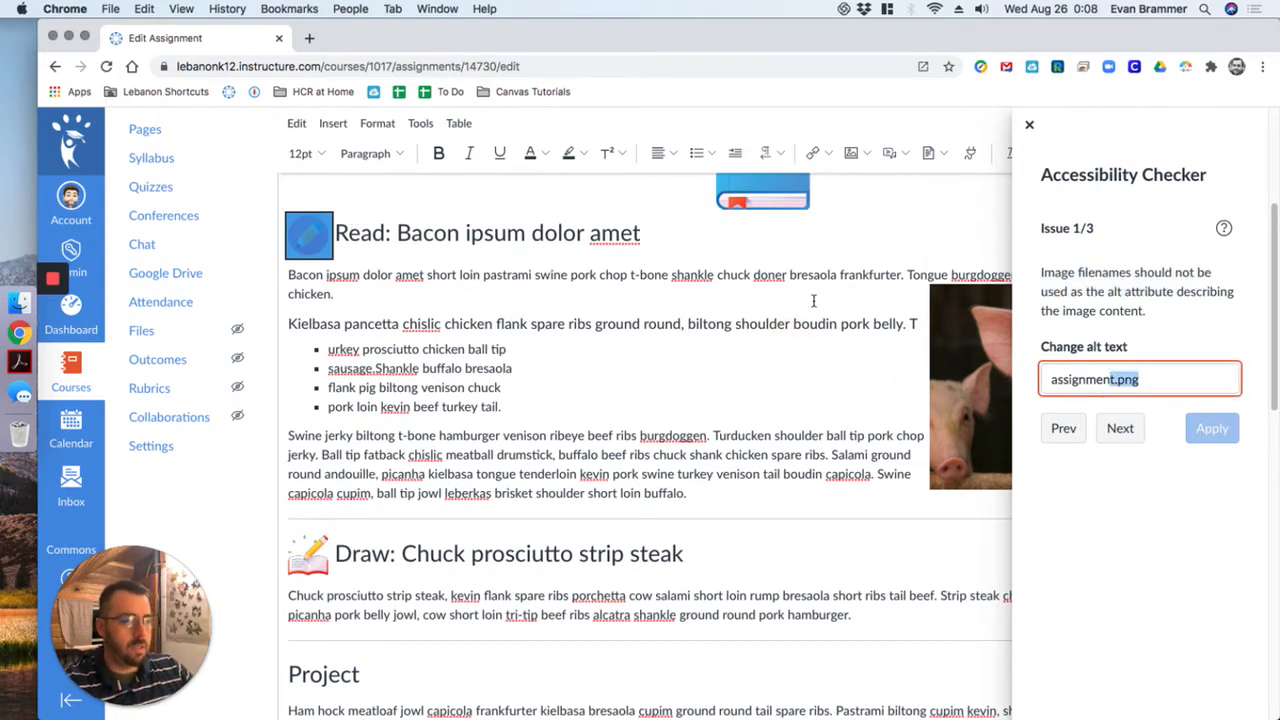
{"action": "triple_click", "coordinate": [1135, 380]}
{"action": "left_click_drag", "start_coordinate": [1141, 379], "coordinate": [1044, 377]}
{"action": "type", "text": "Assigbem"}
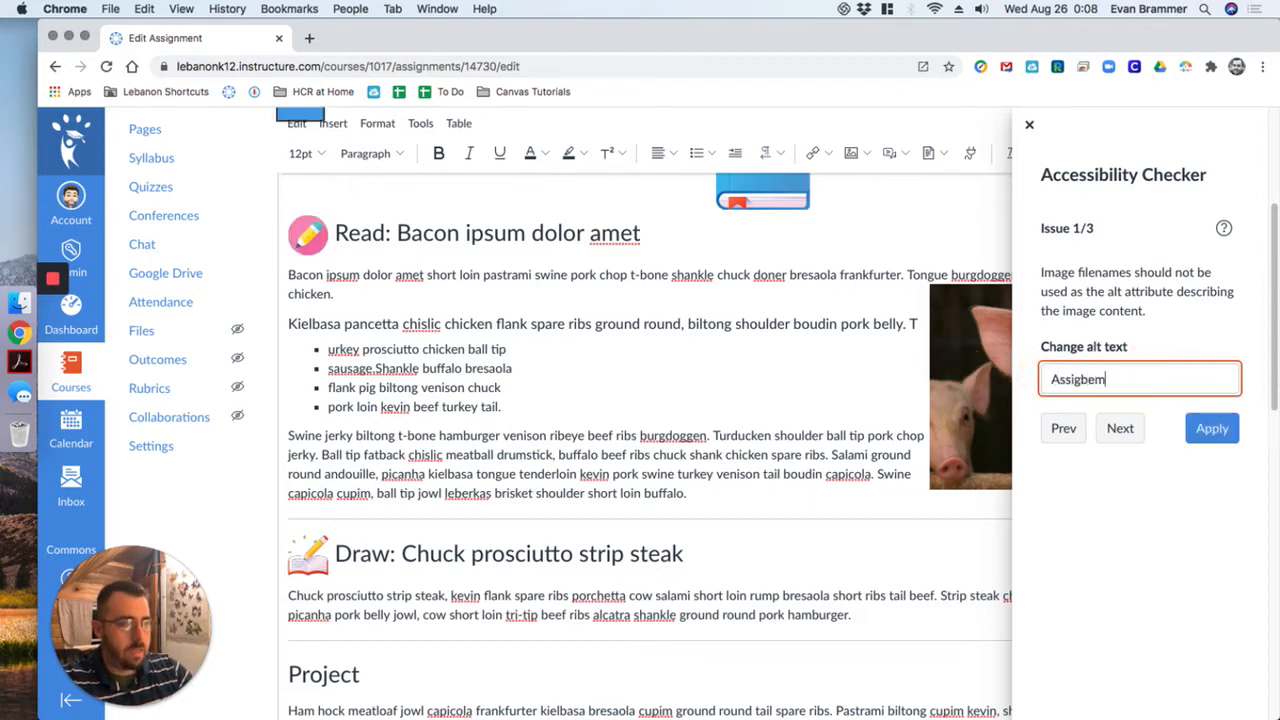
{"action": "key", "text": "BackSpace"}
{"action": "key", "text": "BackSpace"}
{"action": "key", "text": "BackSpace"}
{"action": "type", "text": "nment"}
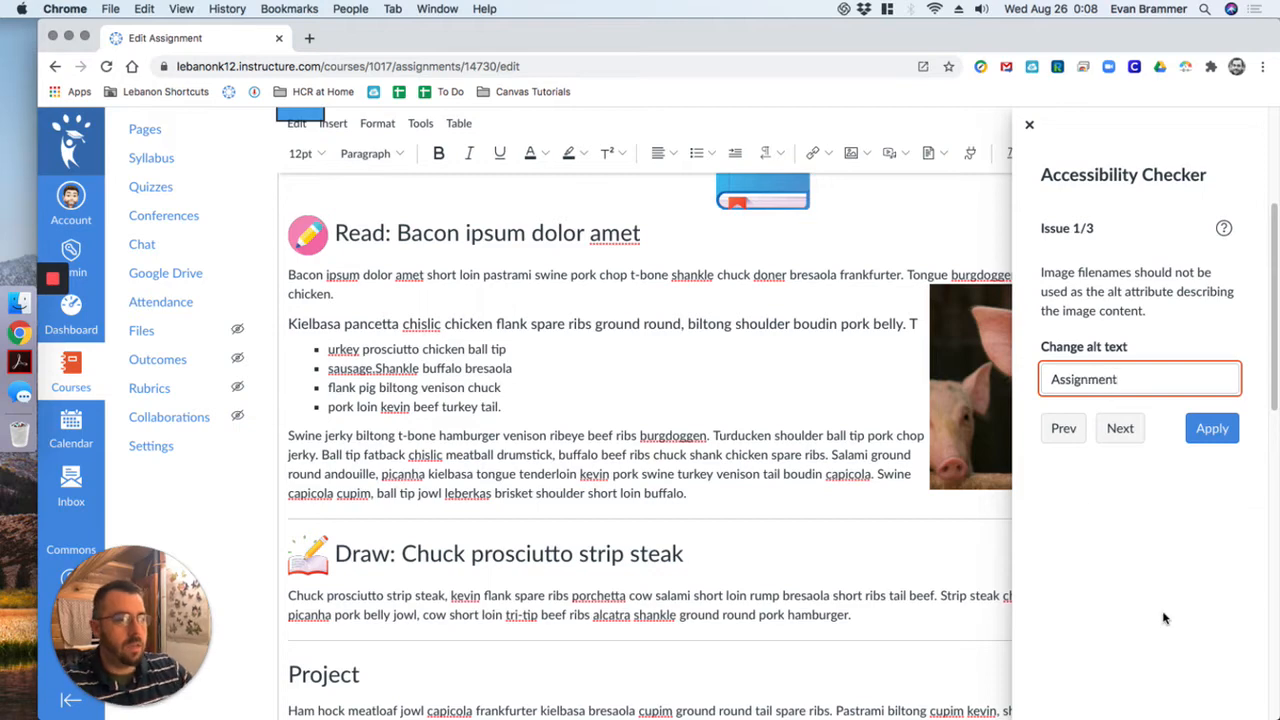
{"action": "left_click", "coordinate": [1212, 429]}
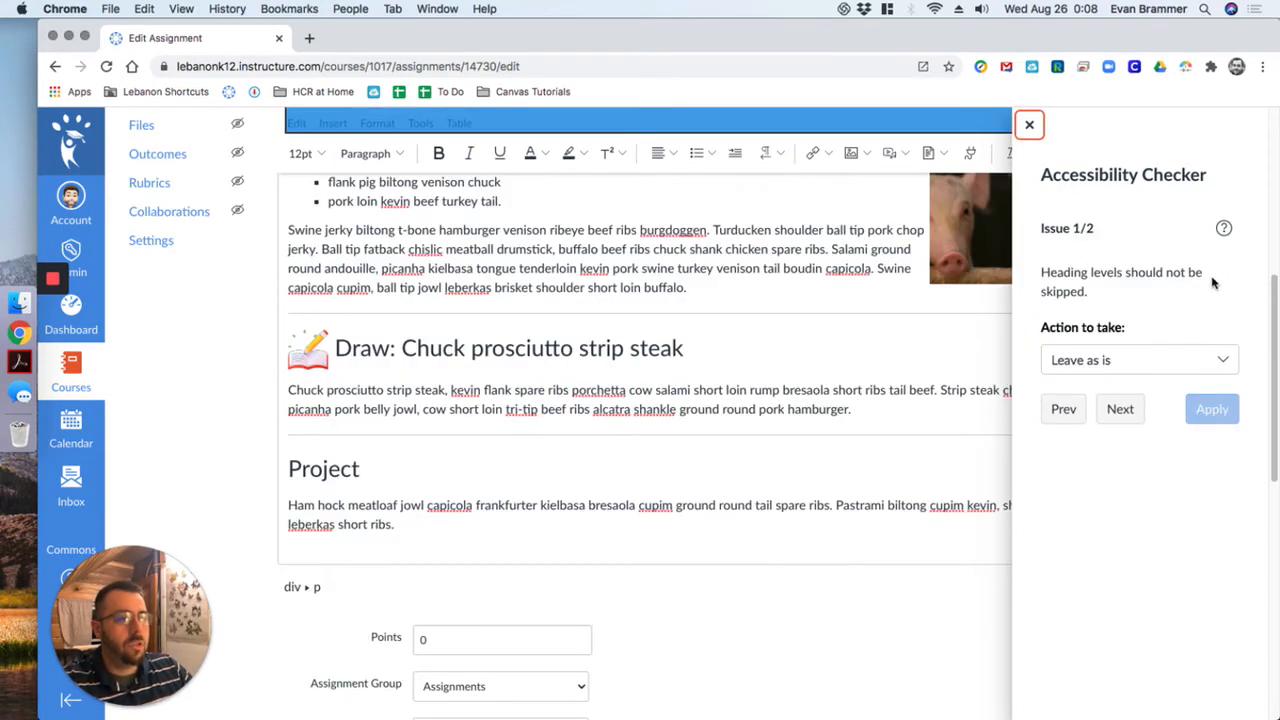
- Resolve the skipped heading level on the "Kielbasa pancetta" heading with Fix heading hierarchy and apply it
{"action": "scroll", "coordinate": [645, 305], "scroll_direction": "up", "scroll_amount": 3}
{"action": "scroll", "coordinate": [645, 305], "scroll_direction": "up", "scroll_amount": 2}
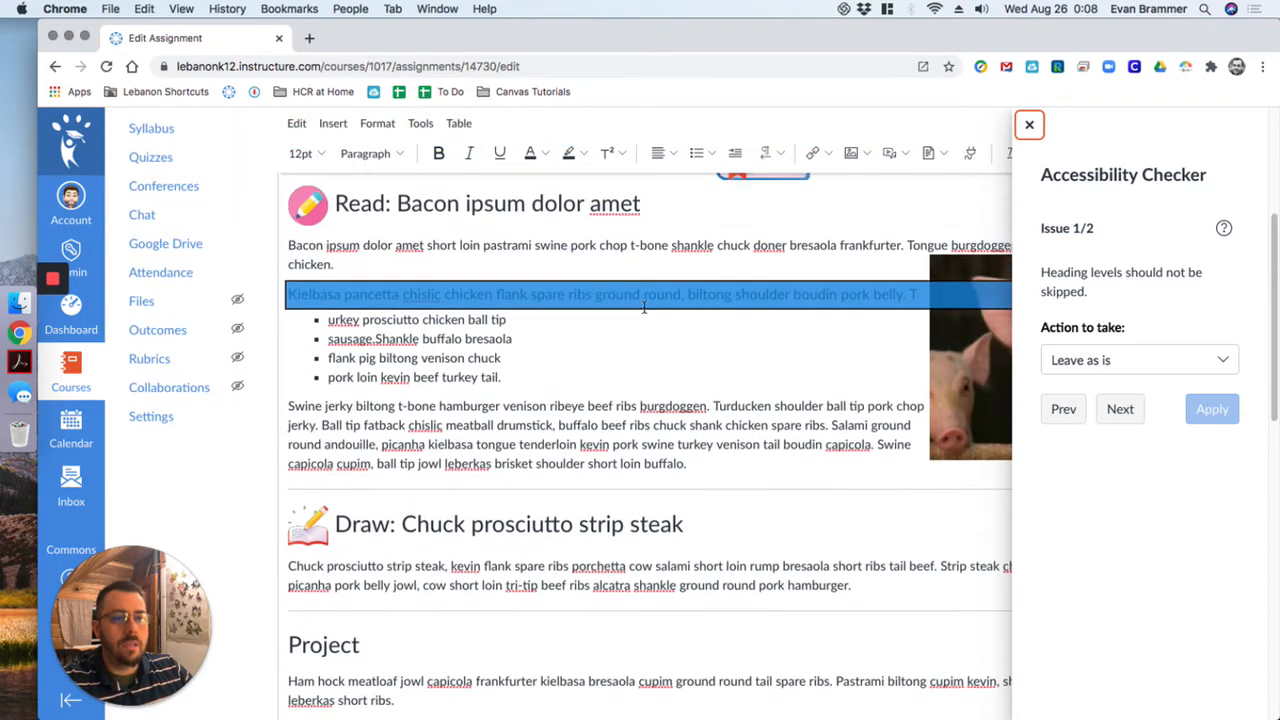
{"action": "scroll", "coordinate": [537, 237], "scroll_direction": "up", "scroll_amount": 2}
{"action": "left_click", "coordinate": [422, 243]}
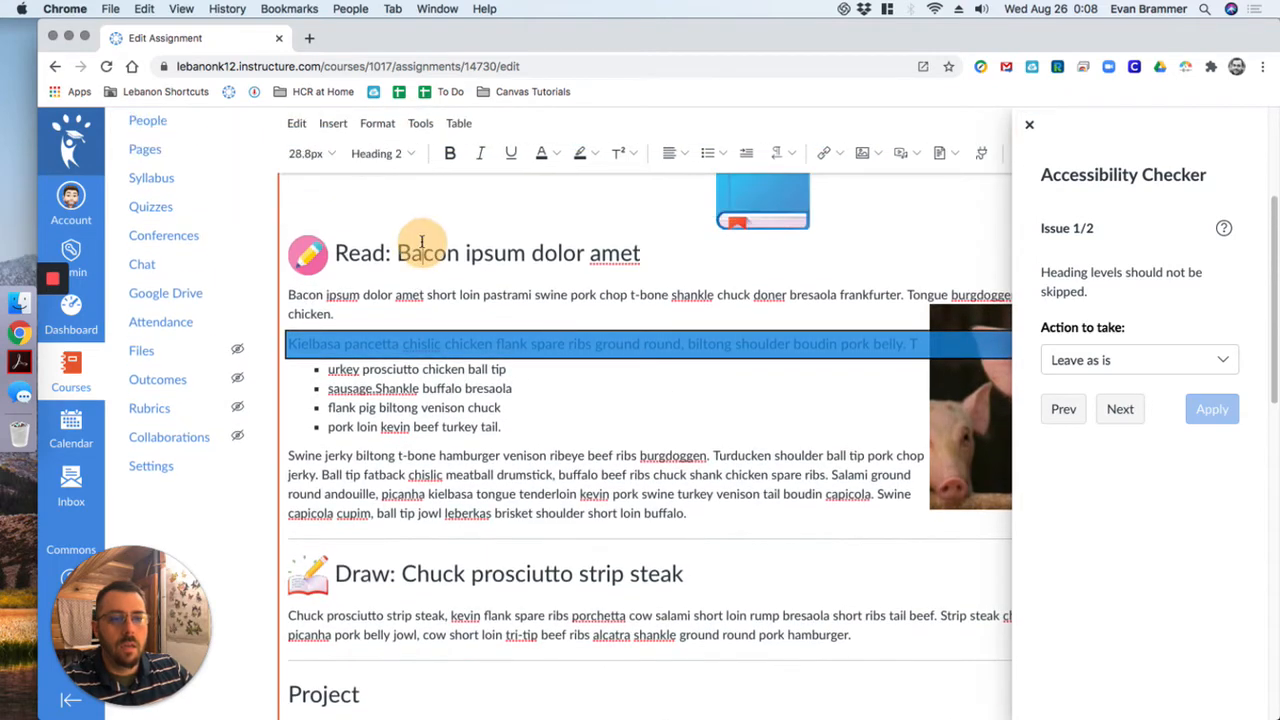
{"action": "left_click", "coordinate": [404, 344]}
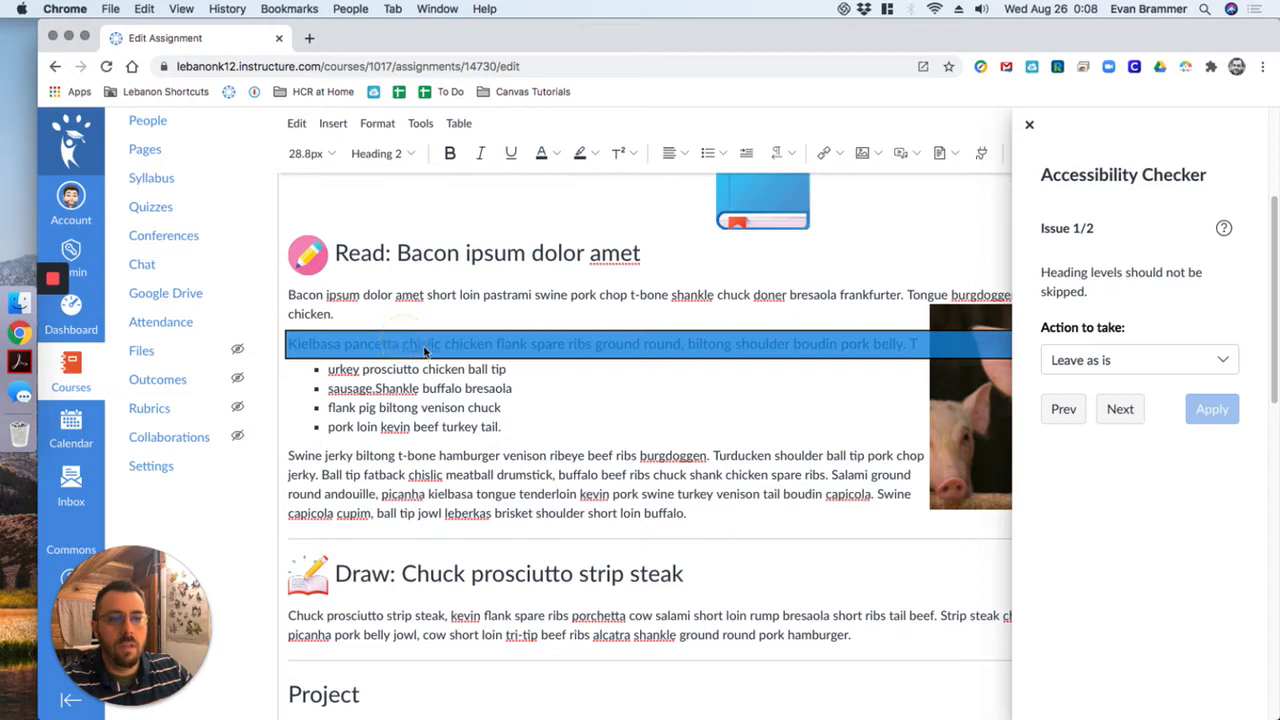
{"action": "left_click", "coordinate": [476, 350]}
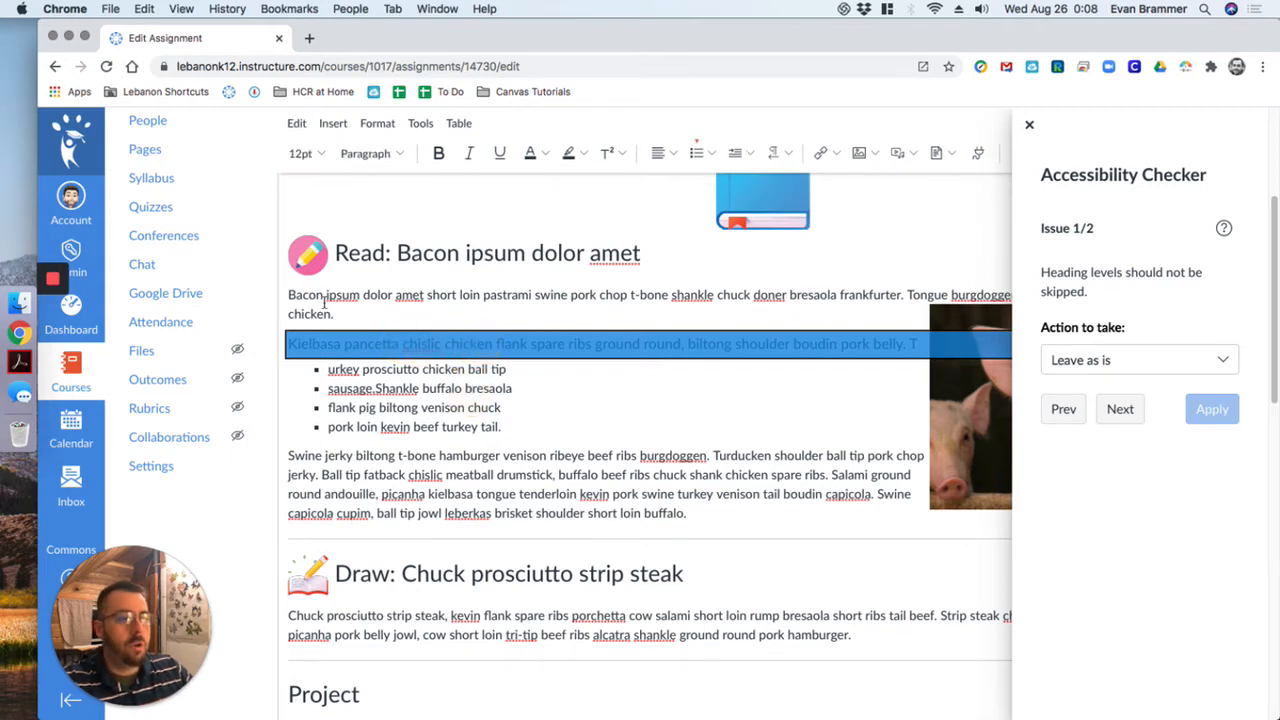
{"action": "left_click", "coordinate": [1205, 358]}
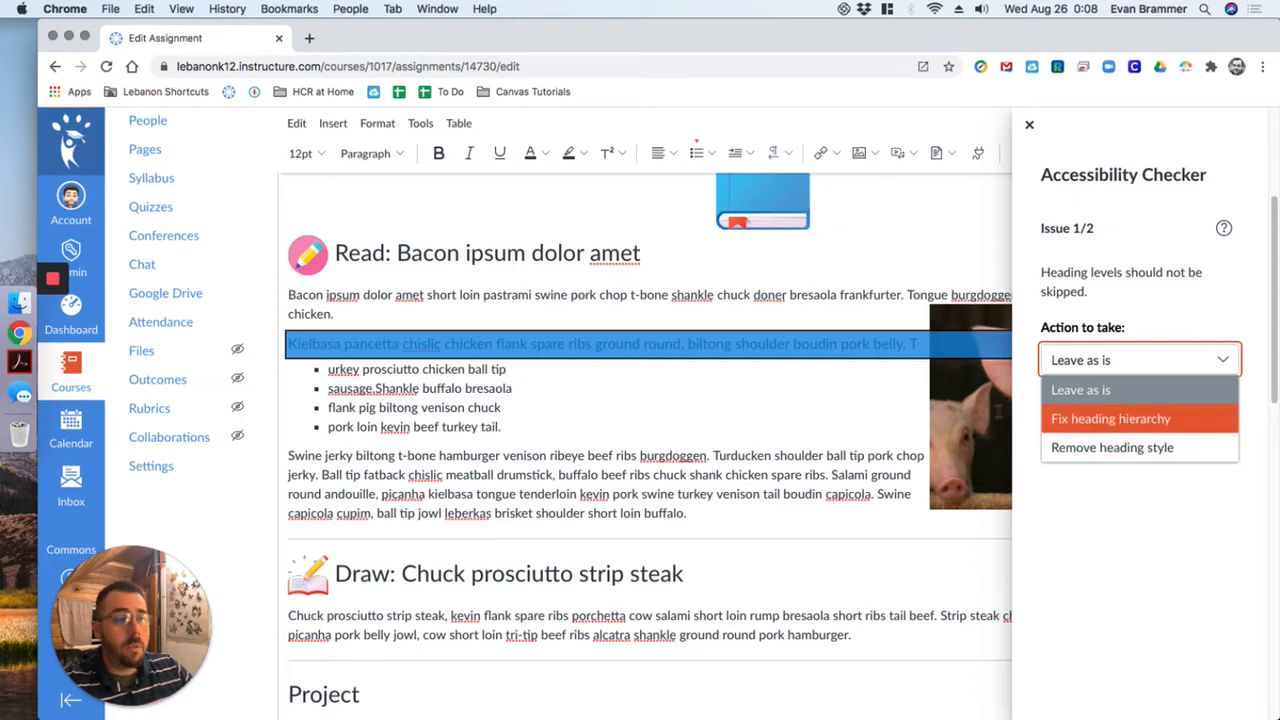
{"action": "left_click", "coordinate": [1188, 418]}
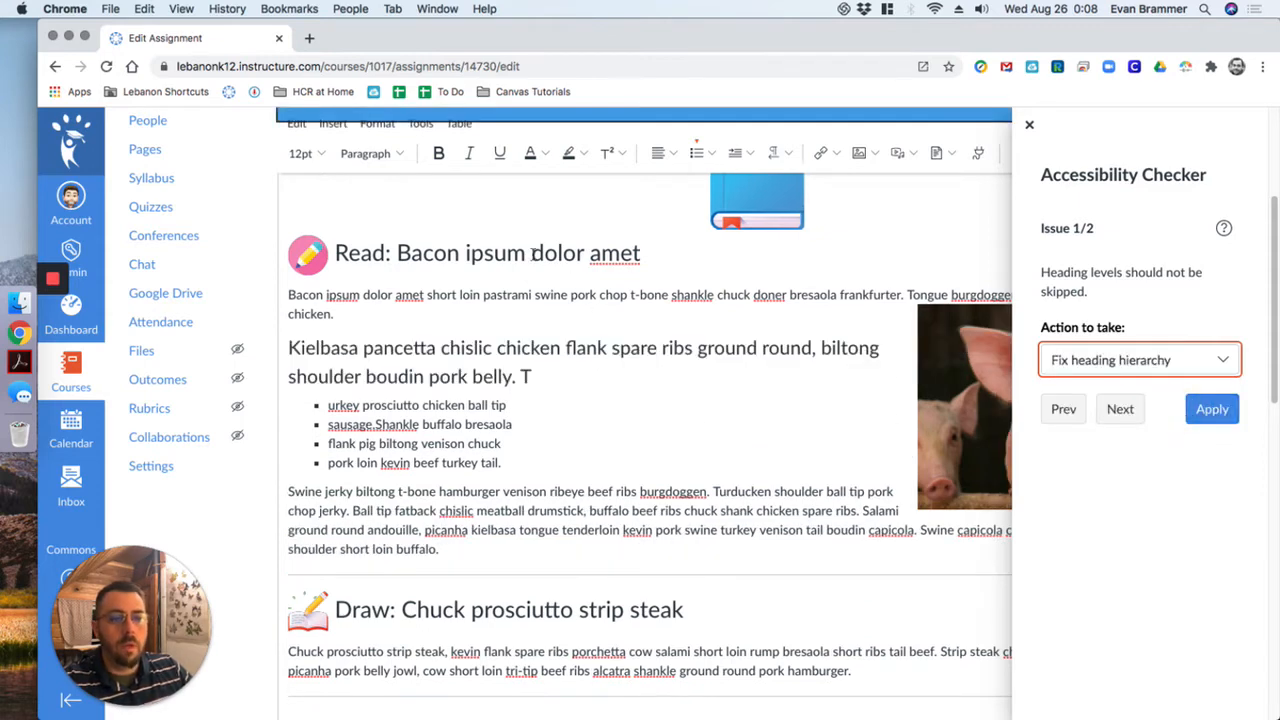
{"action": "left_click", "coordinate": [486, 257]}
{"action": "left_click", "coordinate": [470, 347]}
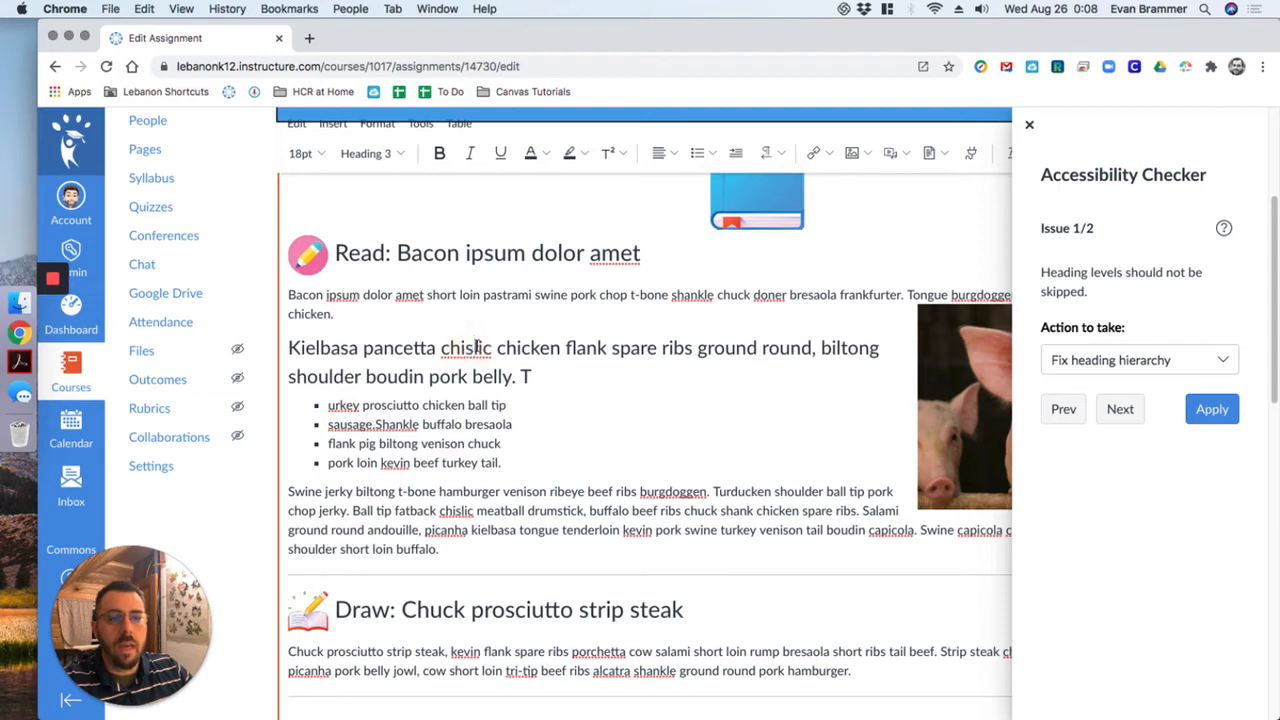
{"action": "left_click", "coordinate": [1213, 414]}
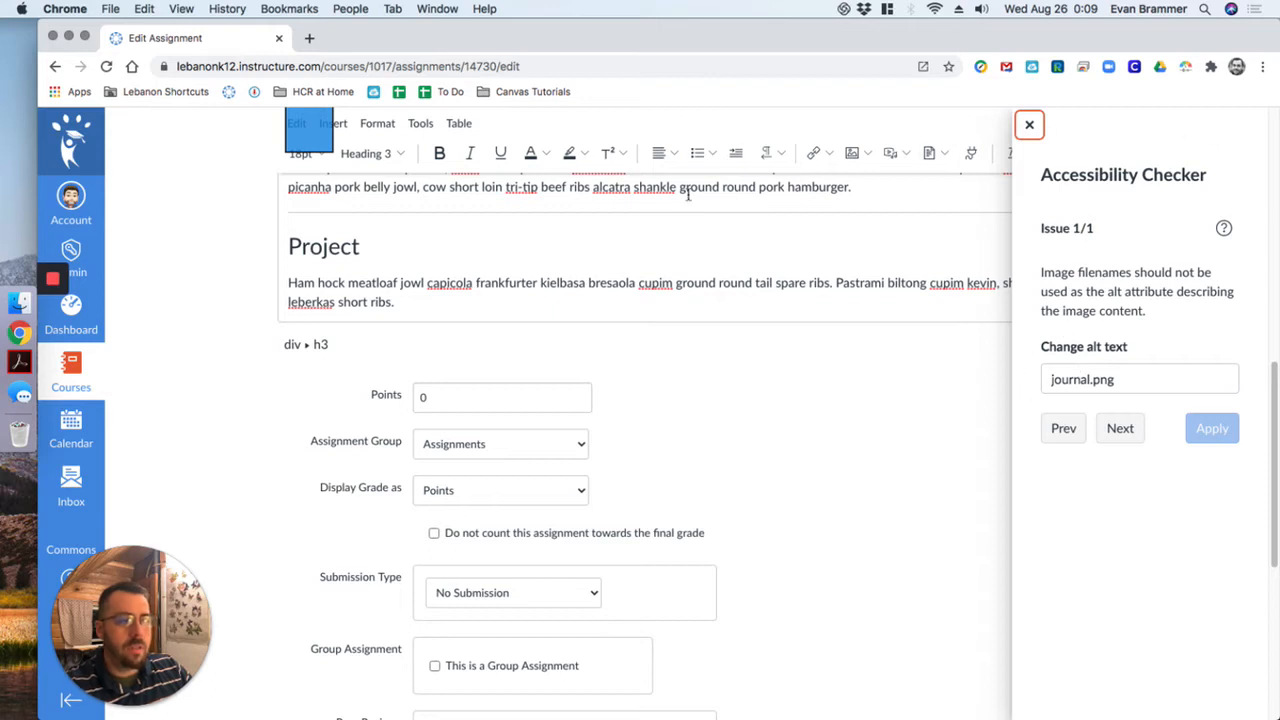
- Replace the alt text of the journal icon beside the Draw heading with "Draw", apply the fix and close the Accessibility Checker
{"action": "scroll", "coordinate": [729, 466], "scroll_direction": "up", "scroll_amount": 3}
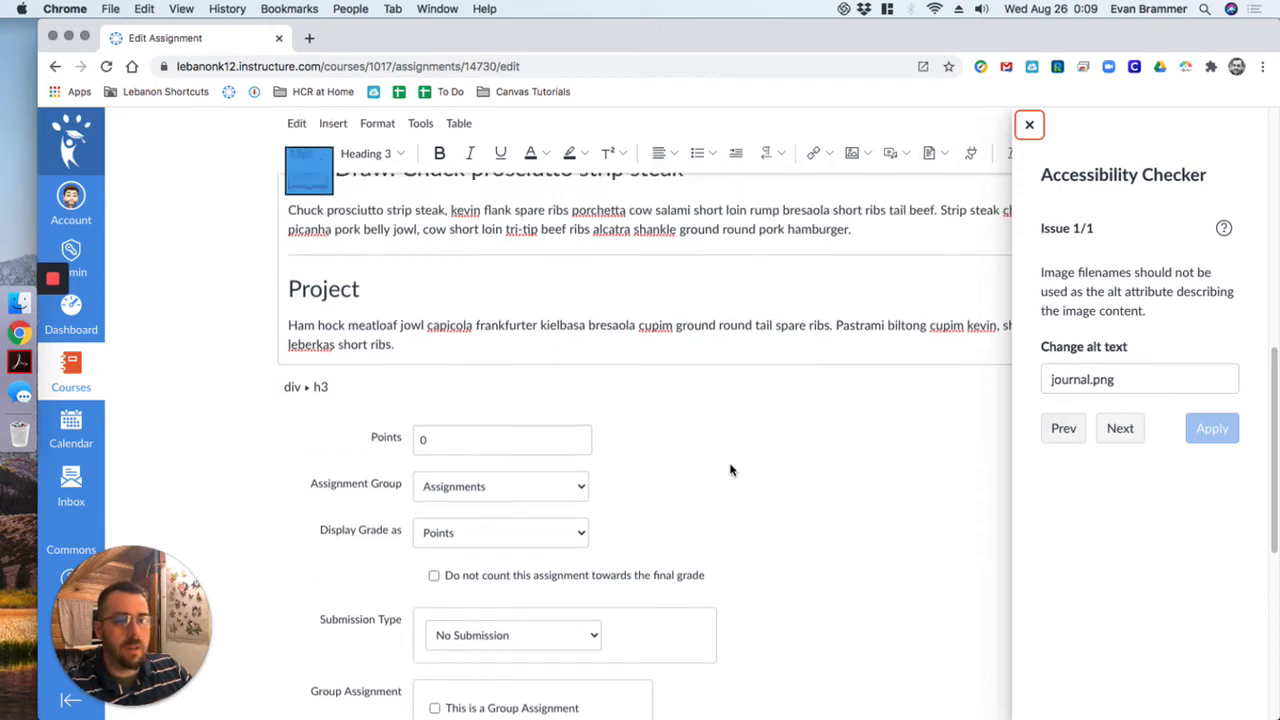
{"action": "triple_click", "coordinate": [1120, 379]}
{"action": "type", "text": "Draw"}
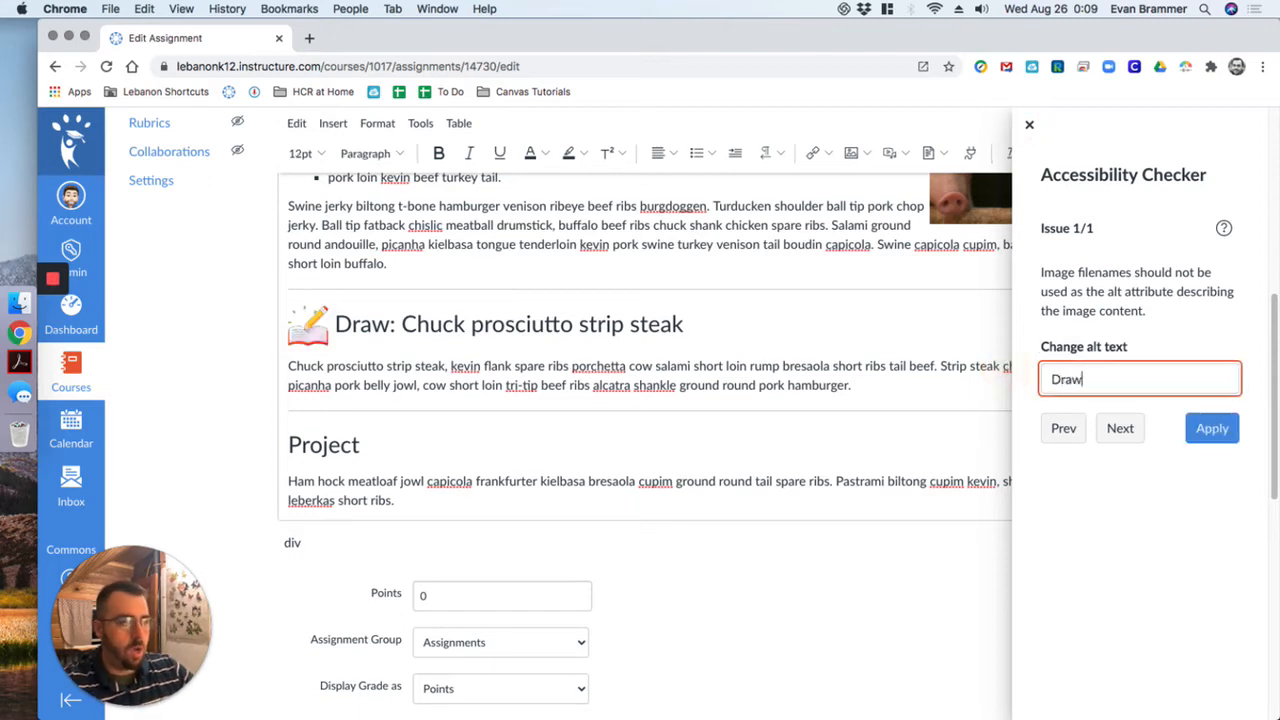
{"action": "left_click", "coordinate": [1212, 429]}
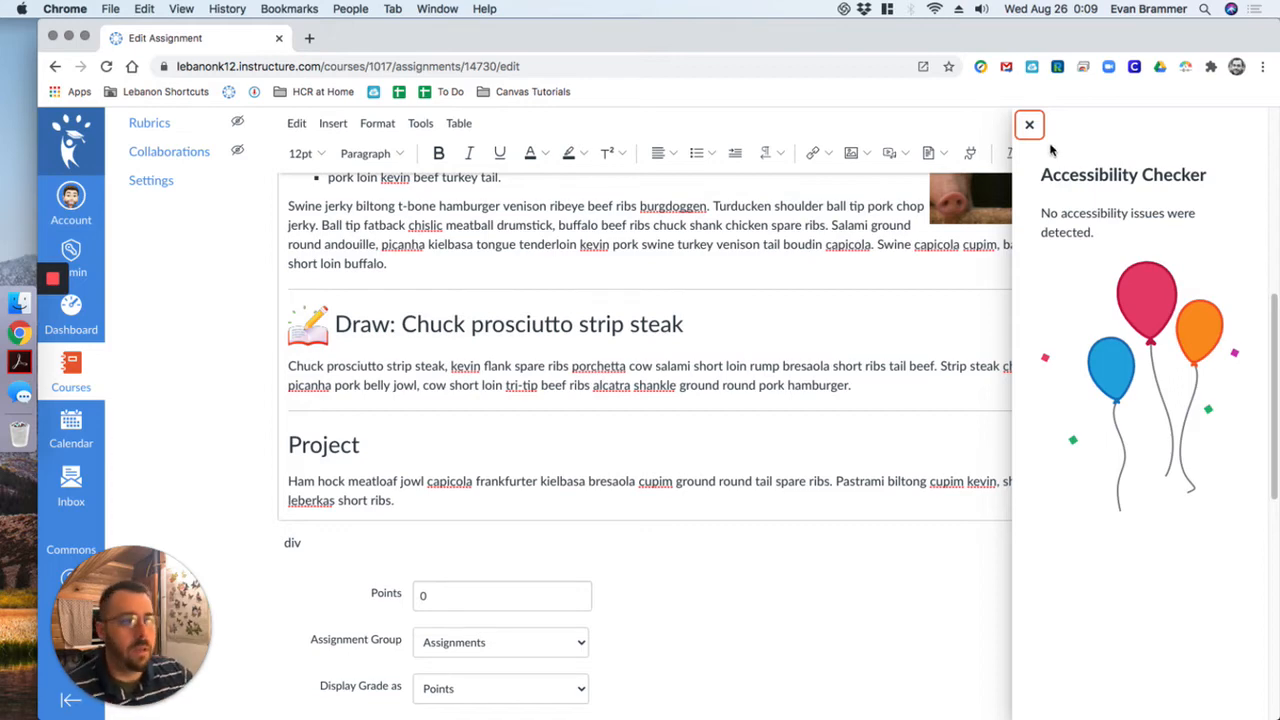
{"action": "left_click", "coordinate": [1029, 124]}
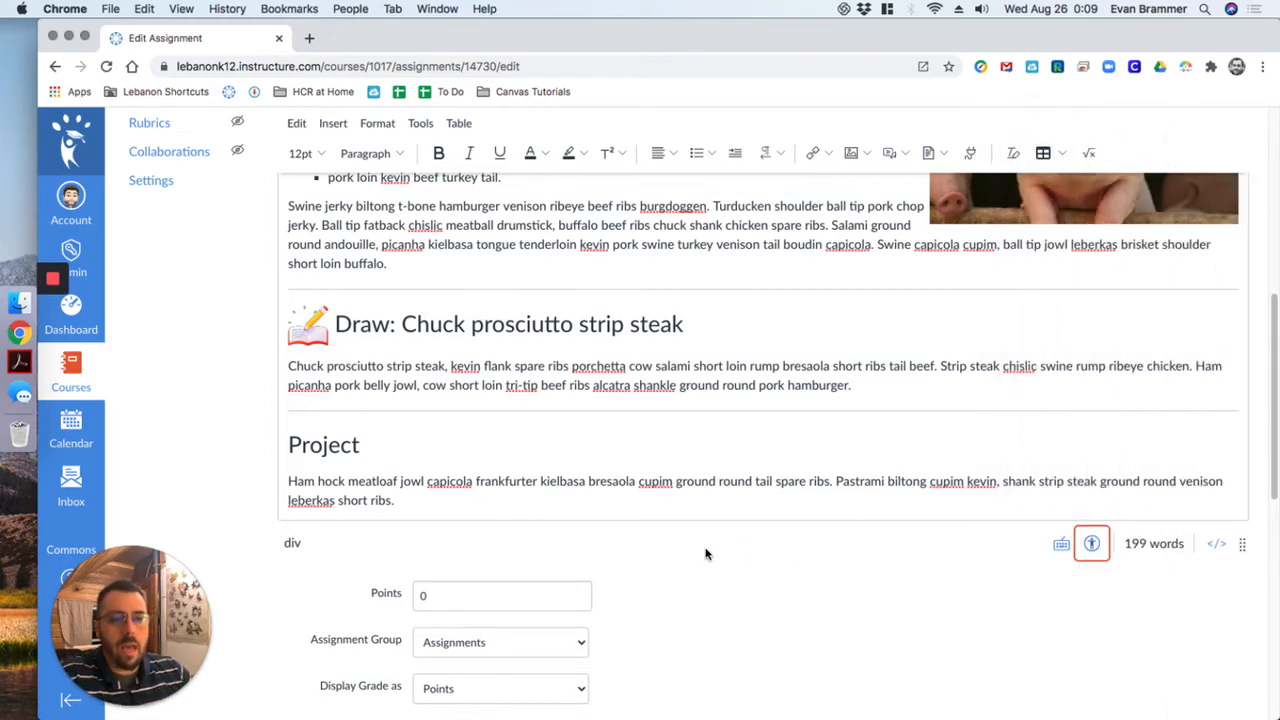
- Clear the formatting from all of the assignment's content
{"action": "scroll", "coordinate": [462, 450], "scroll_direction": "up", "scroll_amount": 4}
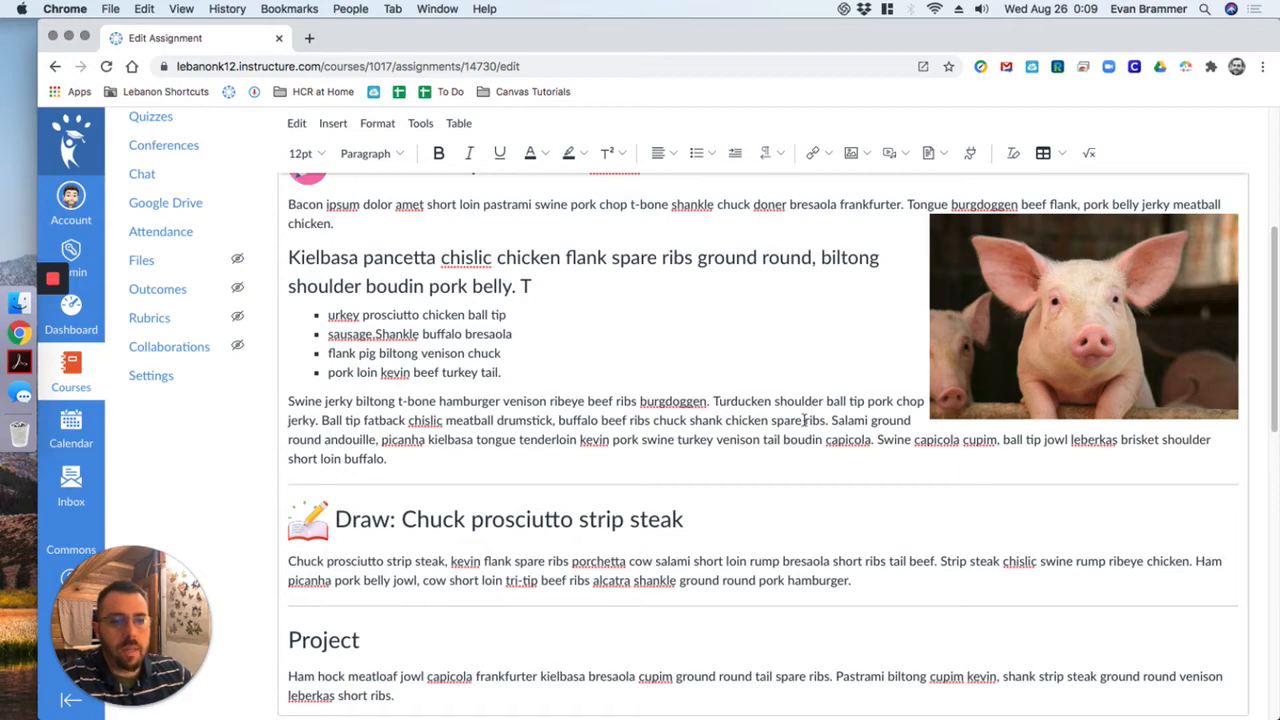
{"action": "left_click_drag", "start_coordinate": [562, 292], "coordinate": [290, 258]}
{"action": "scroll", "coordinate": [656, 530], "scroll_direction": "up", "scroll_amount": 1}
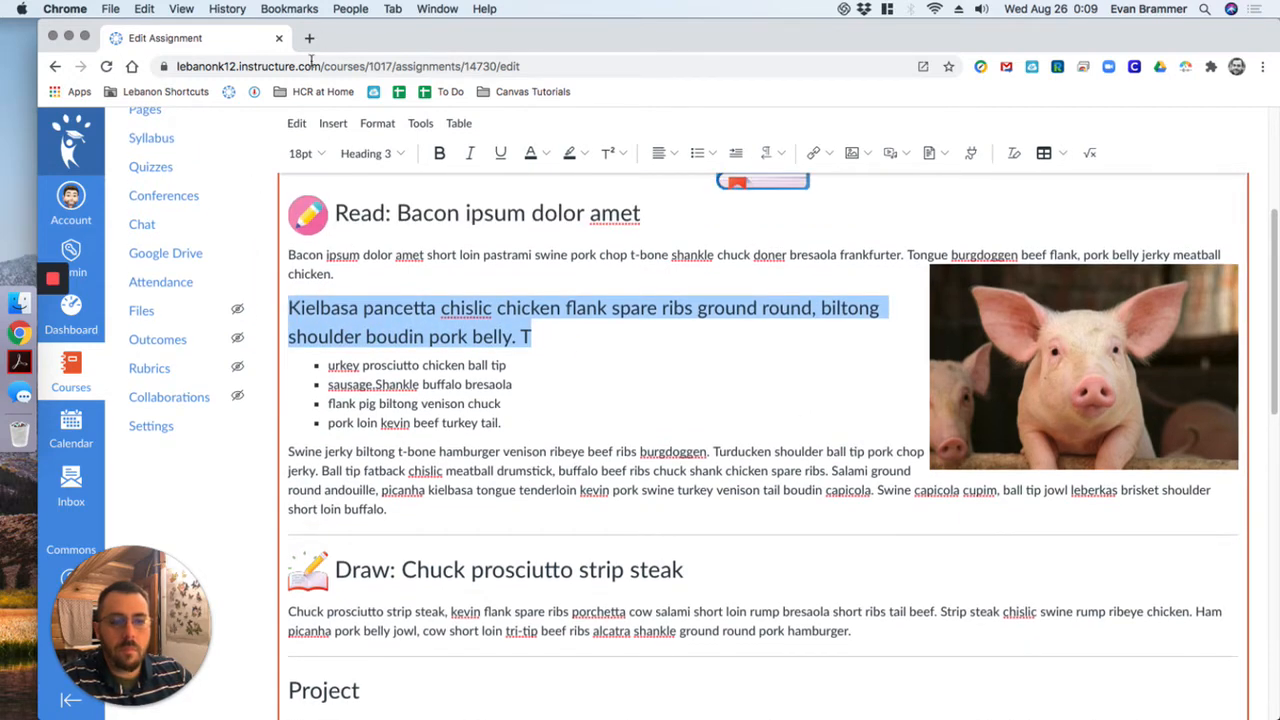
{"action": "left_click", "coordinate": [589, 331]}
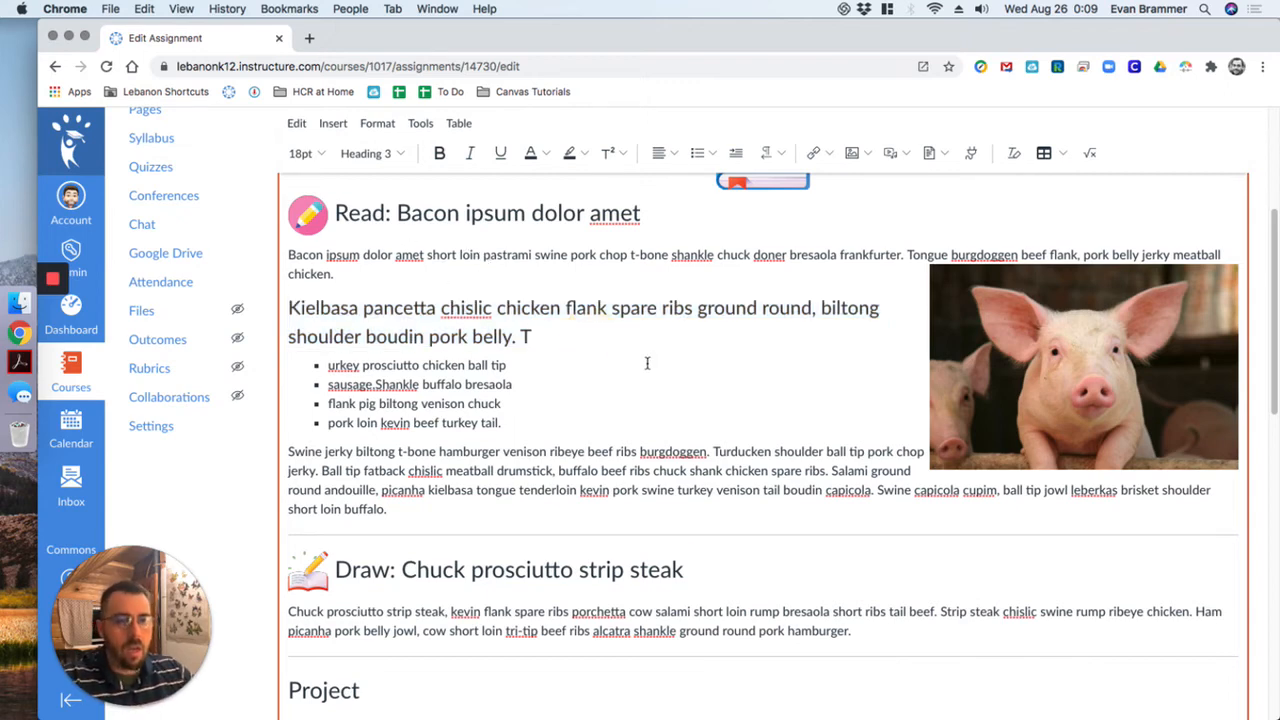
{"action": "key", "text": "super+a"}
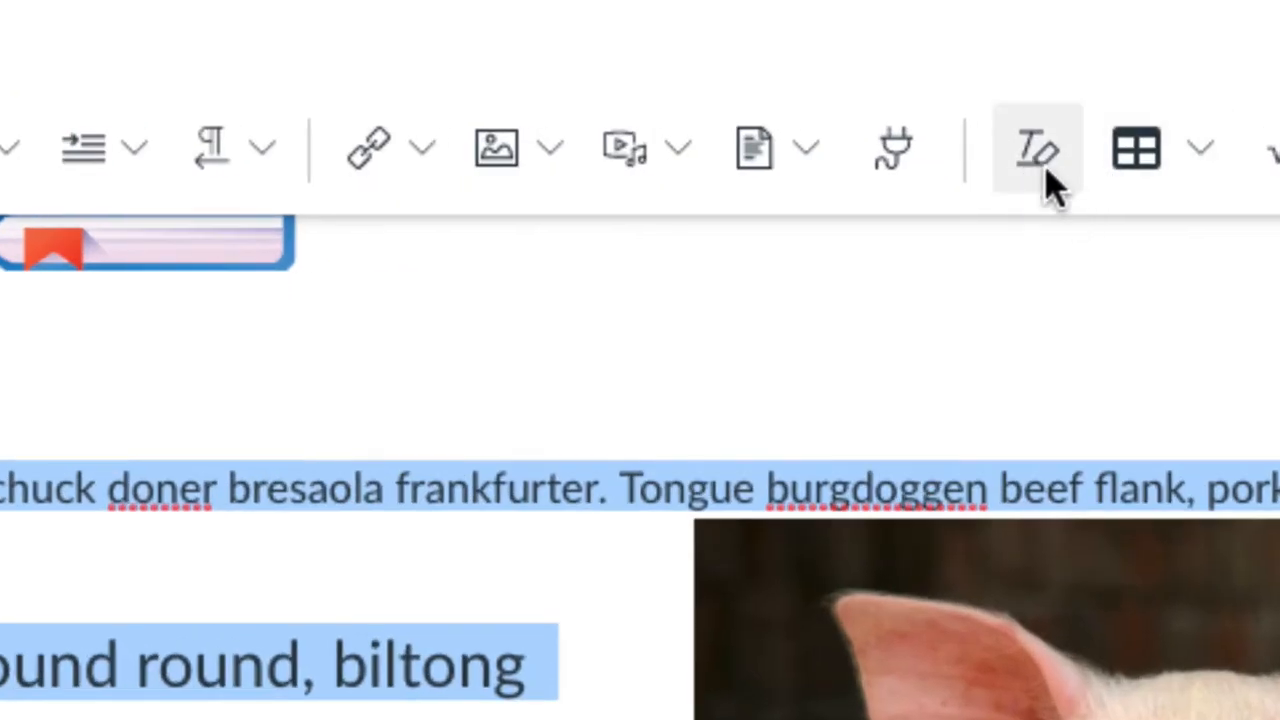
{"action": "left_click", "coordinate": [1045, 168]}
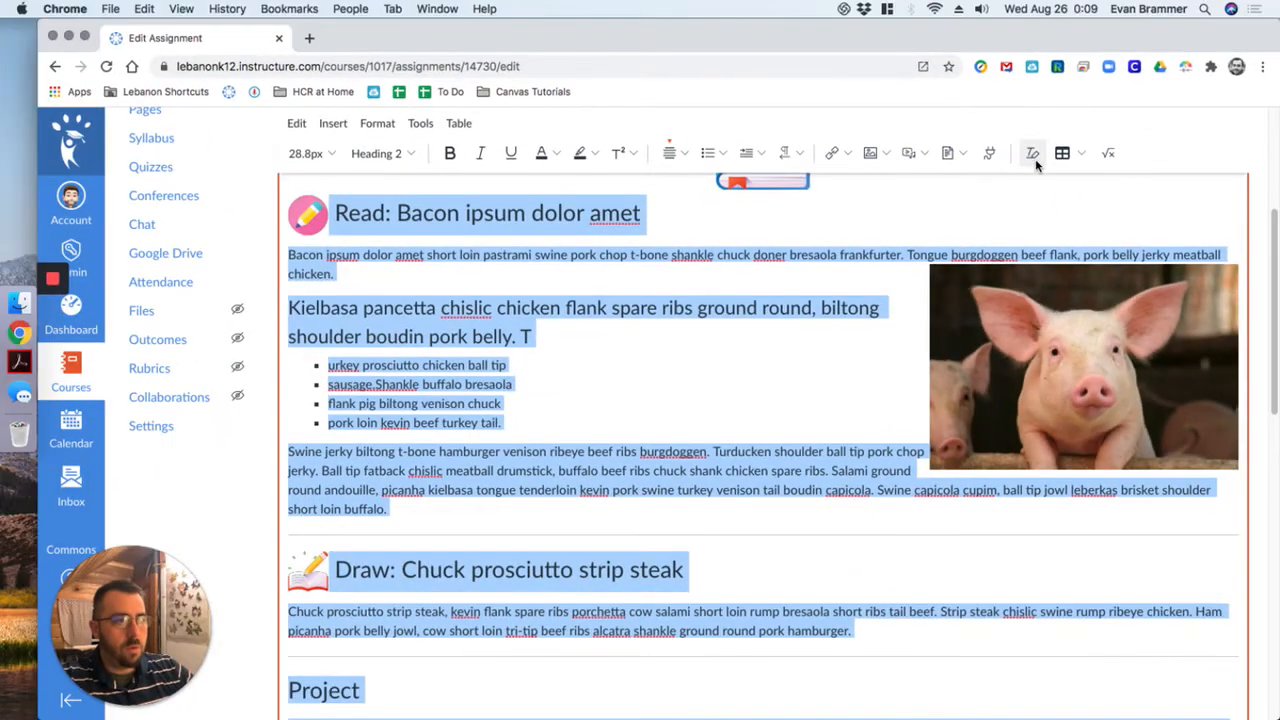
{"action": "left_click", "coordinate": [1035, 160]}
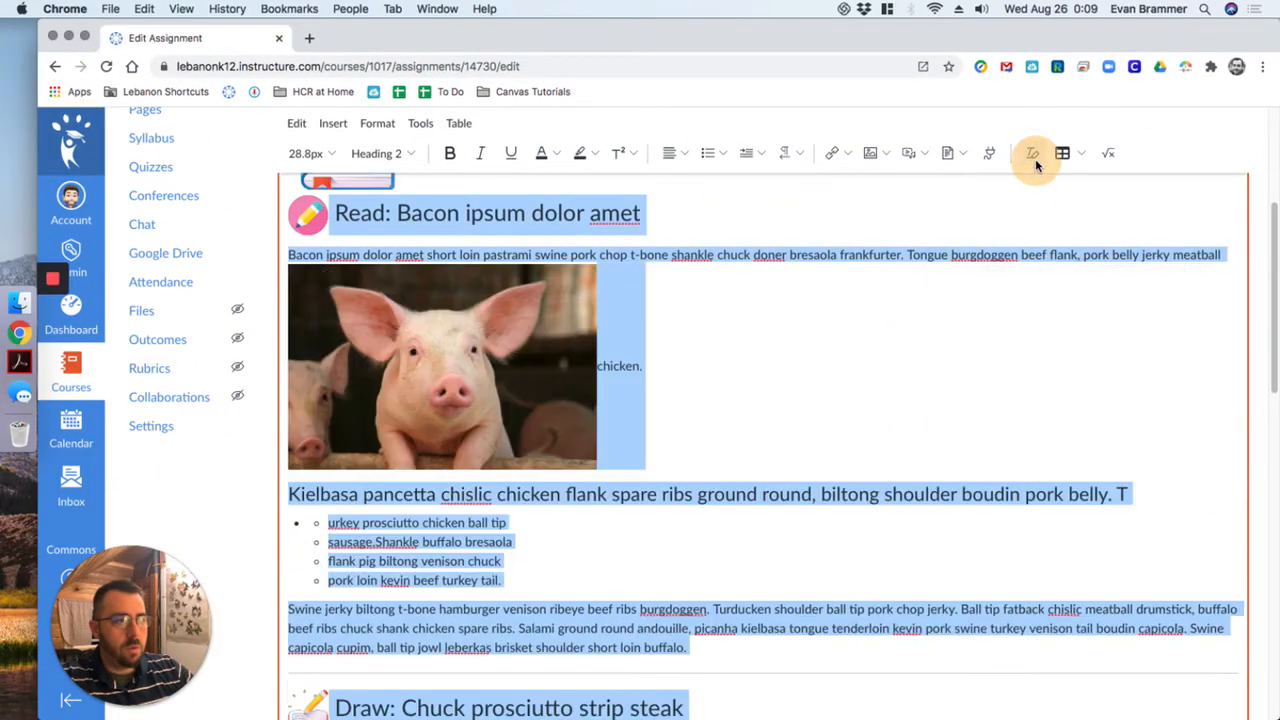
- Convert all of the assignment's text to the Paragraph style and remove the bullet list formatting
{"action": "left_click", "coordinate": [403, 158]}
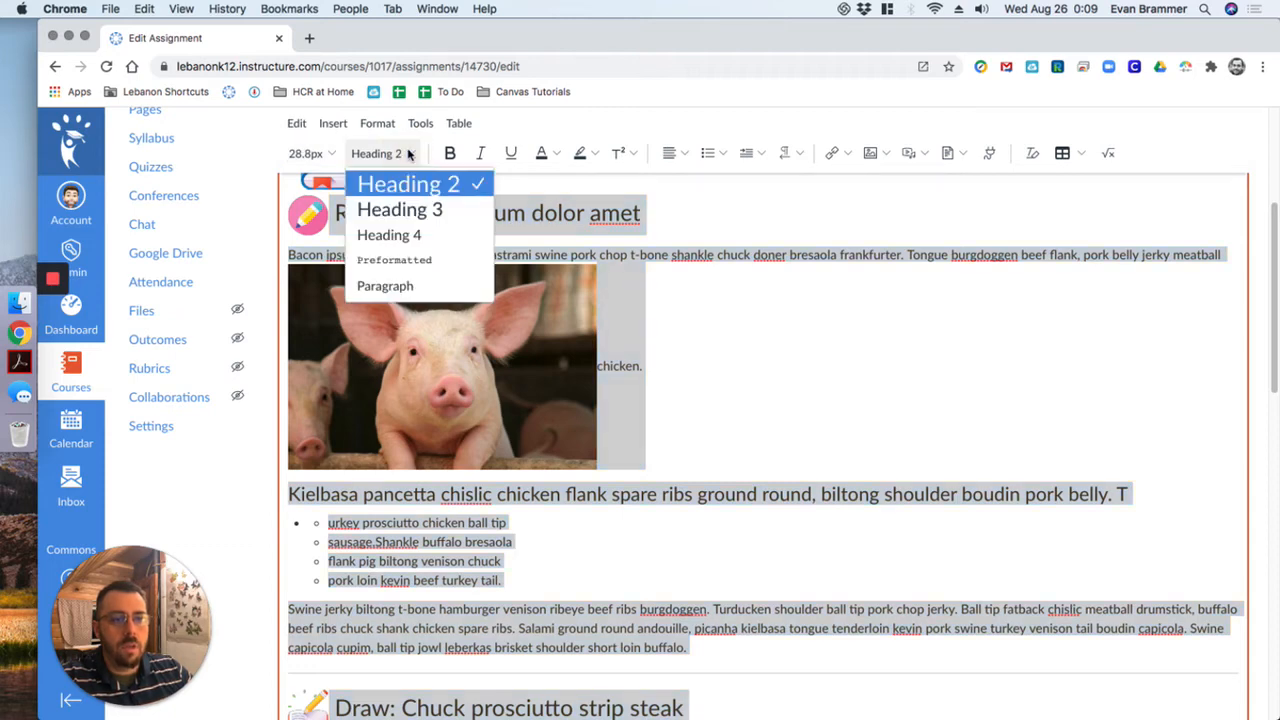
{"action": "left_click", "coordinate": [405, 286]}
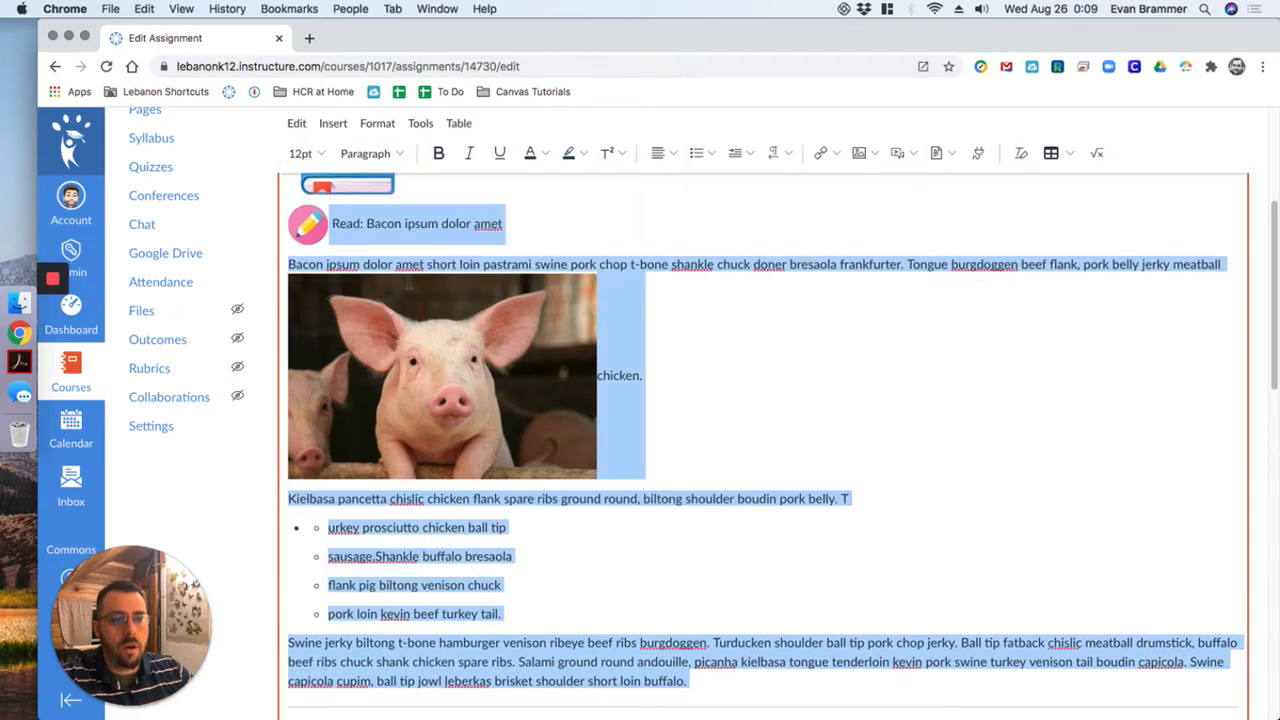
{"action": "left_click", "coordinate": [829, 334]}
{"action": "key", "text": "super+a"}
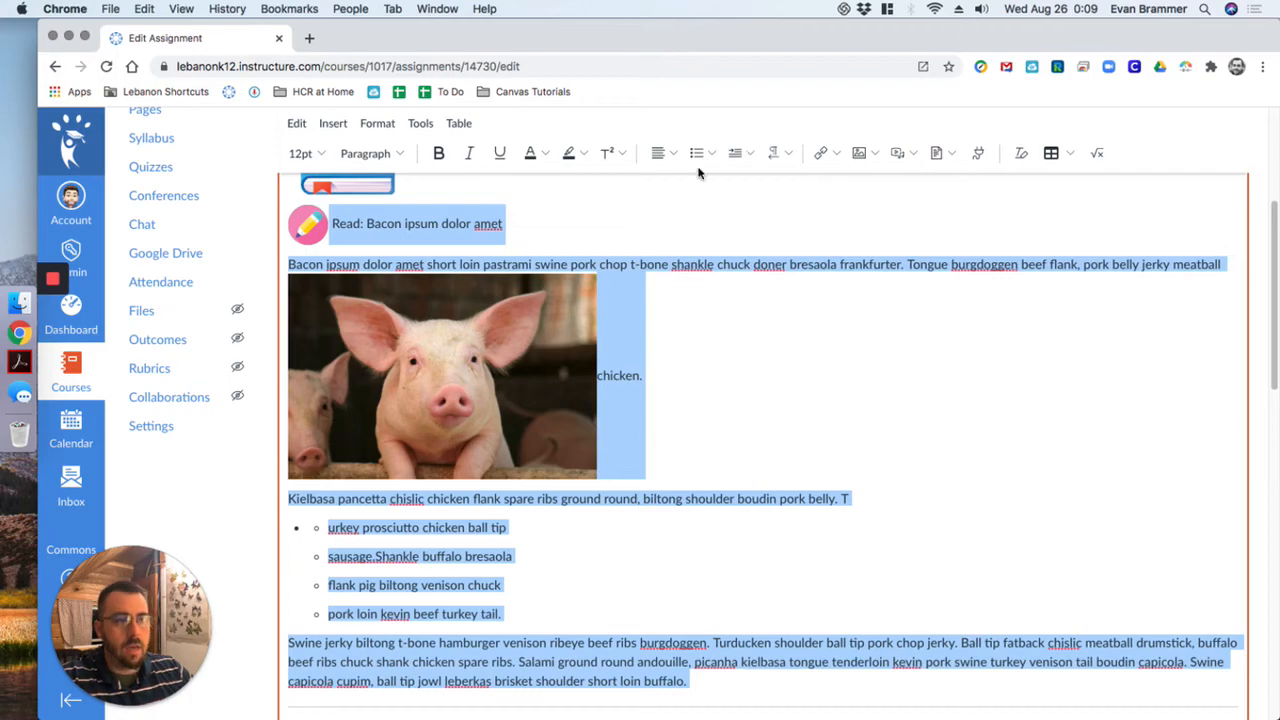
{"action": "left_click", "coordinate": [700, 155]}
{"action": "left_click", "coordinate": [700, 155]}
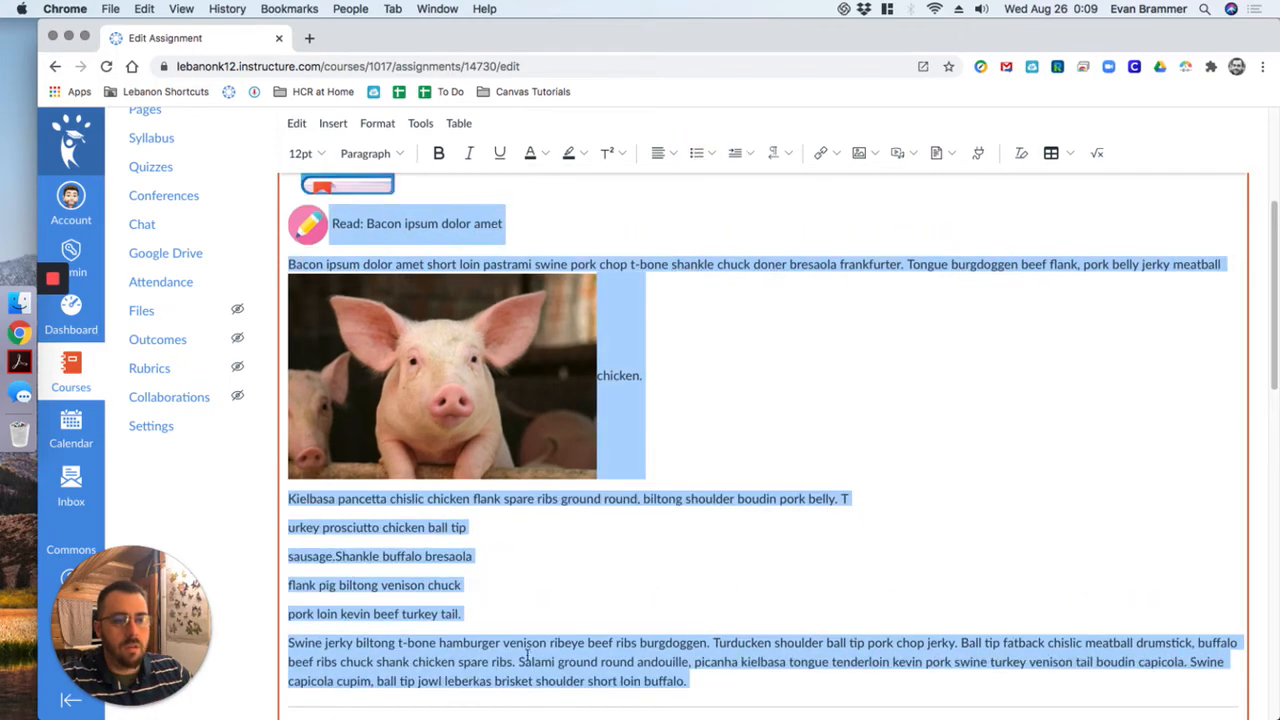
{"action": "scroll", "coordinate": [496, 489], "scroll_direction": "up", "scroll_amount": 3}
{"action": "scroll", "coordinate": [495, 489], "scroll_direction": "down", "scroll_amount": 7}
{"action": "scroll", "coordinate": [495, 489], "scroll_direction": "up", "scroll_amount": 2}
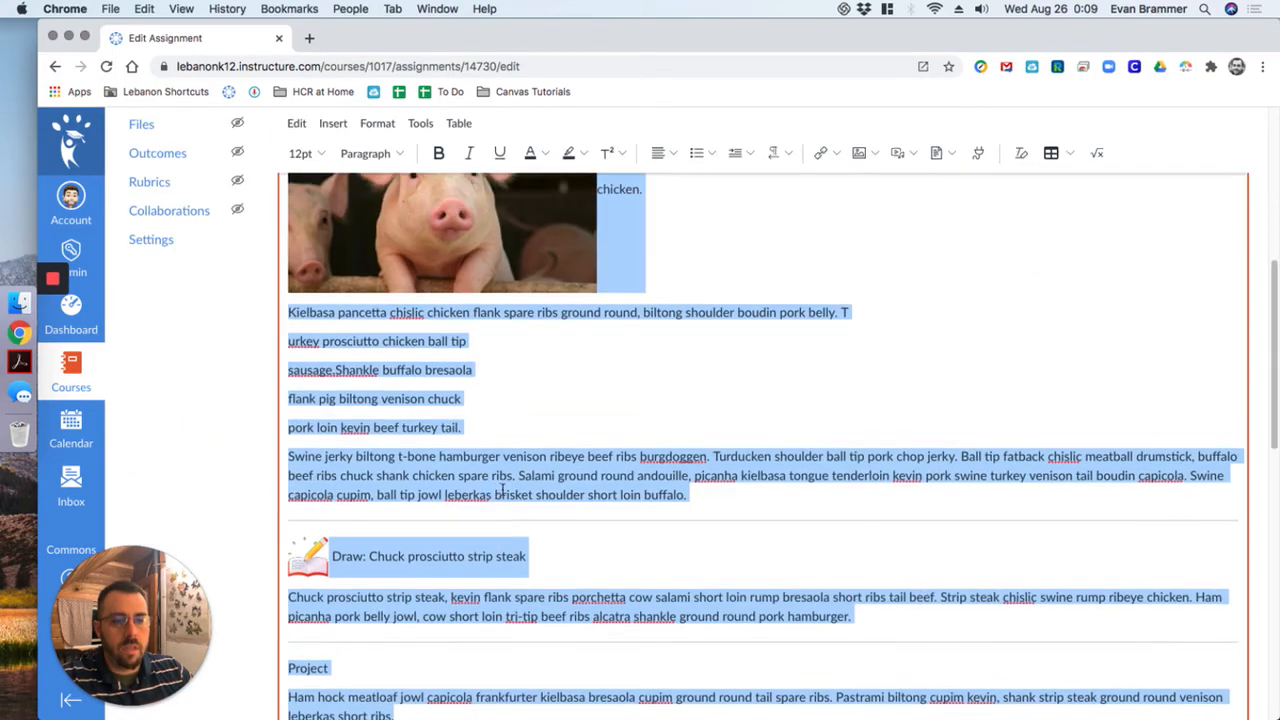
{"action": "left_click", "coordinate": [559, 521]}
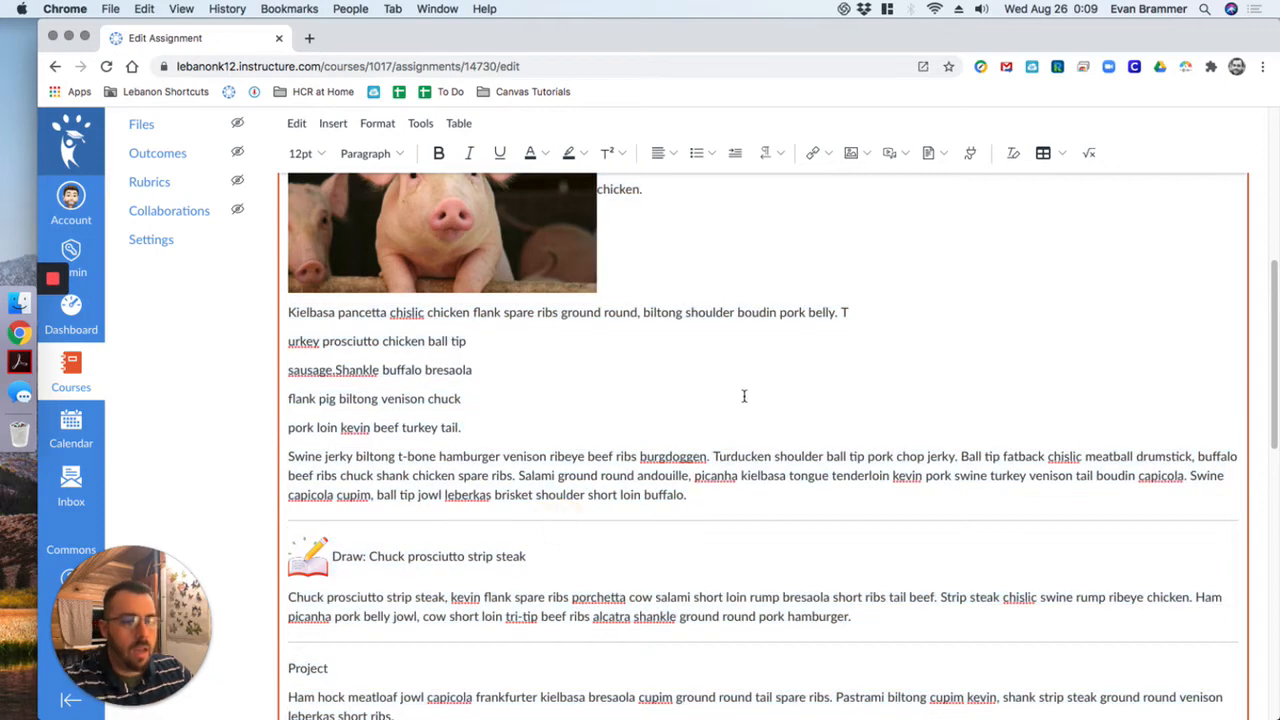
- Recheck the cleaned-up assignment content with the Accessibility Checker and close the checker
{"action": "scroll", "coordinate": [800, 400], "scroll_direction": "down", "scroll_amount": 1}
{"action": "left_click", "coordinate": [1092, 697]}
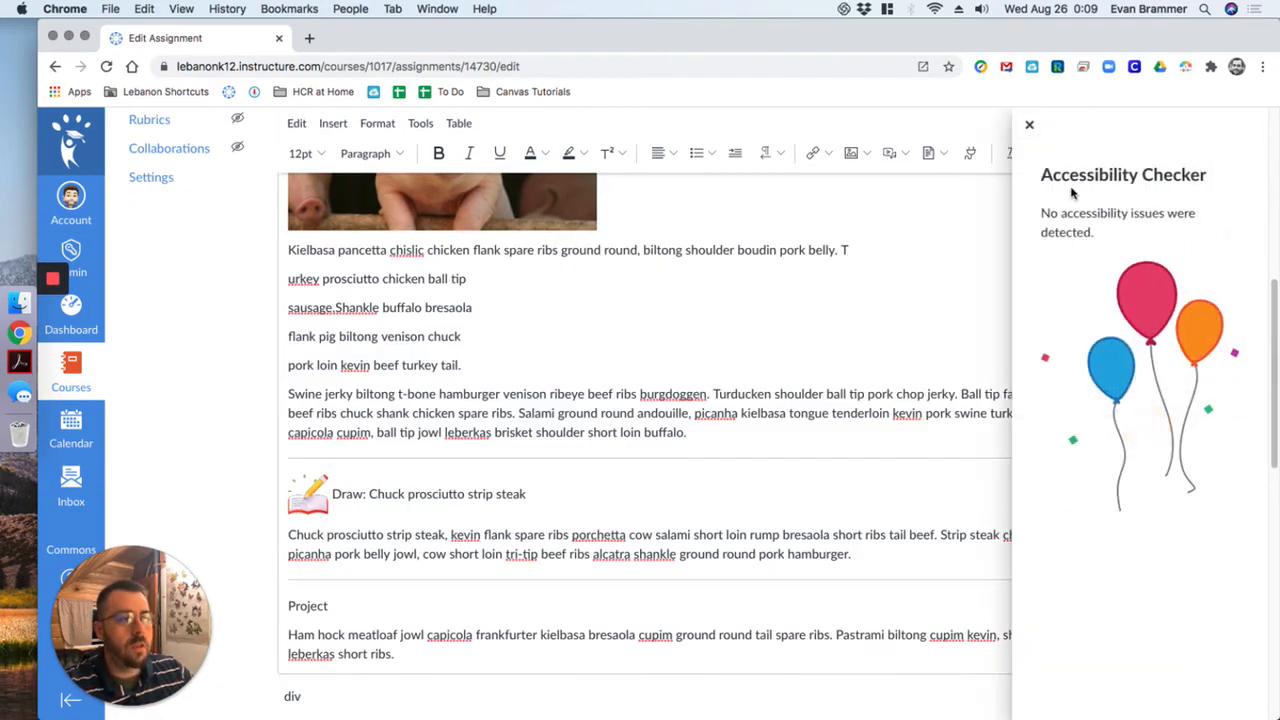
{"action": "left_click", "coordinate": [1029, 124]}
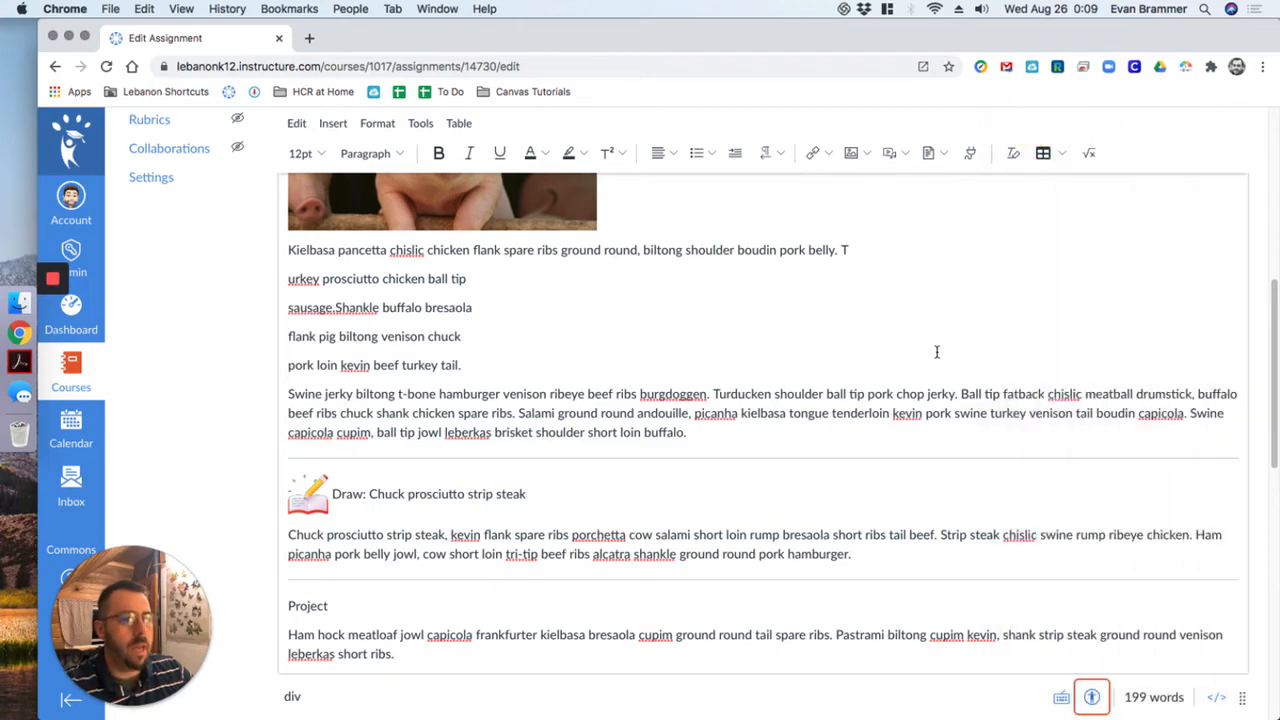
{"action": "scroll", "coordinate": [940, 360], "scroll_direction": "down", "scroll_amount": 10}
{"action": "scroll", "coordinate": [940, 360], "scroll_direction": "up", "scroll_amount": 15}
{"action": "scroll", "coordinate": [943, 360], "scroll_direction": "down", "scroll_amount": 5}
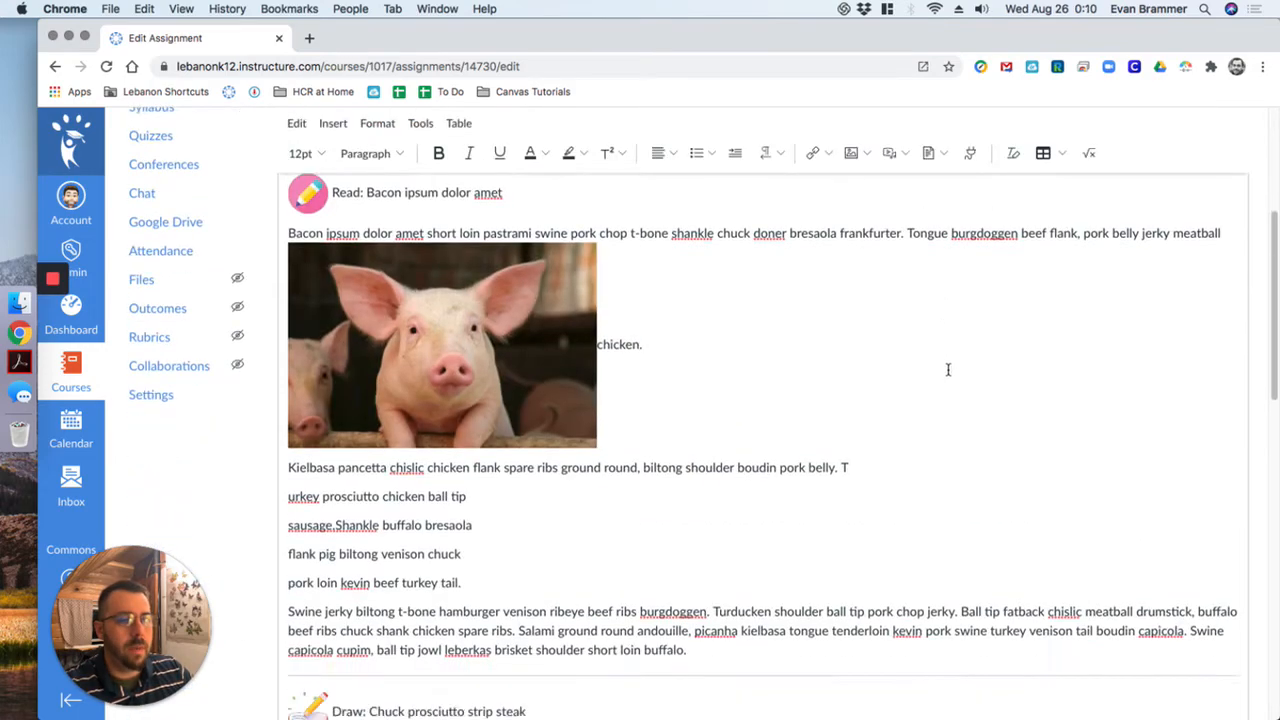
{"action": "left_click", "coordinate": [1092, 697]}
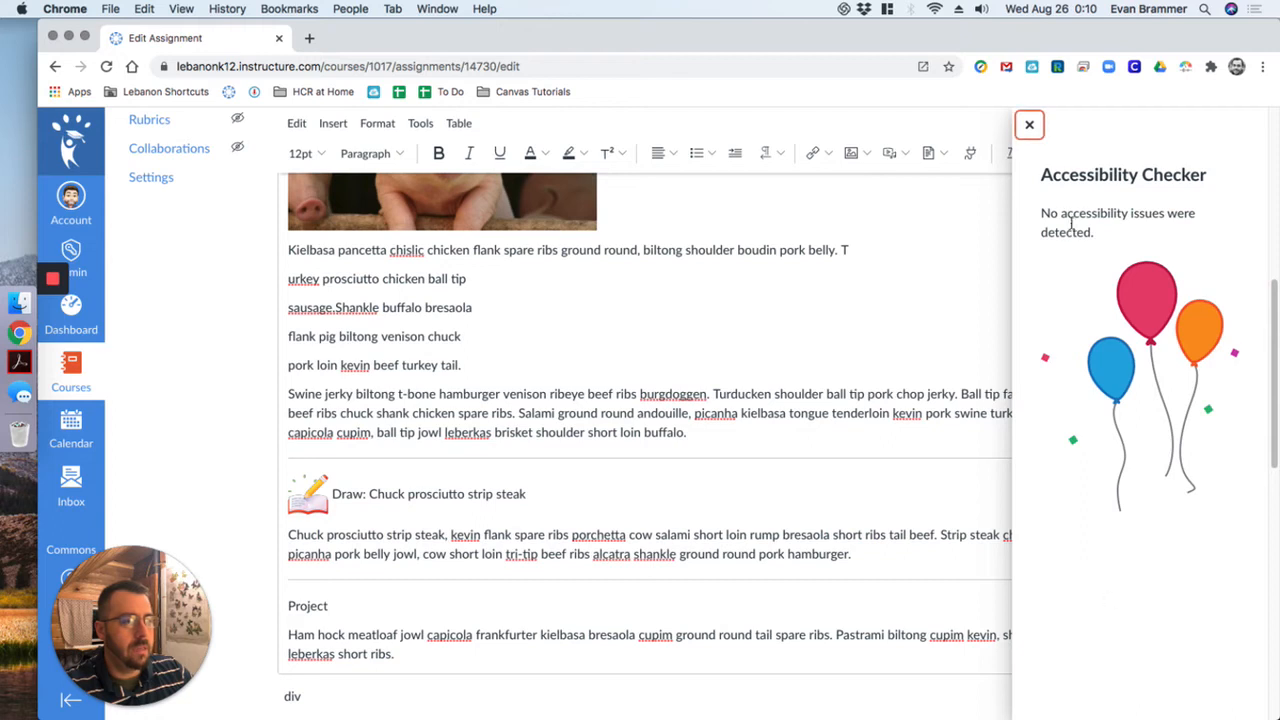
{"action": "left_click", "coordinate": [1031, 125]}
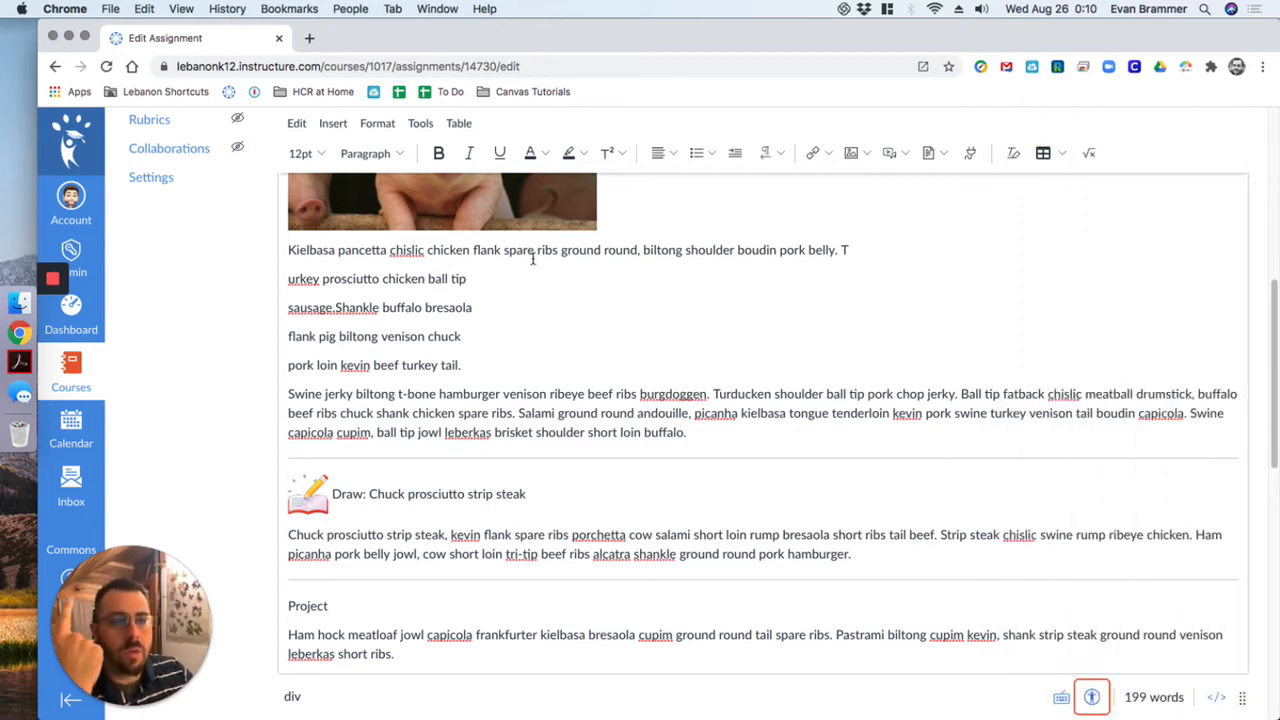
- Open the Science 7 course settings and start link validation for the course content
{"action": "scroll", "coordinate": [468, 245], "scroll_direction": "up", "scroll_amount": 1}
{"action": "scroll", "coordinate": [468, 245], "scroll_direction": "up", "scroll_amount": 1}
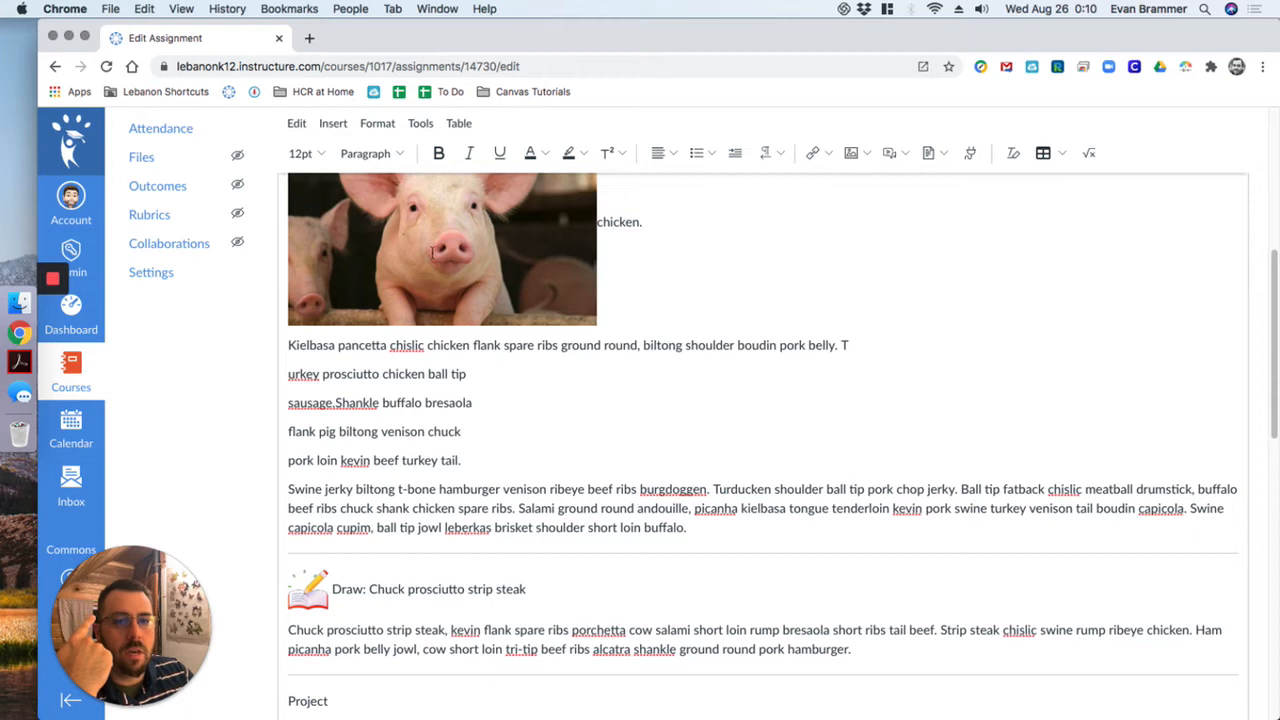
{"action": "left_click", "coordinate": [165, 283]}
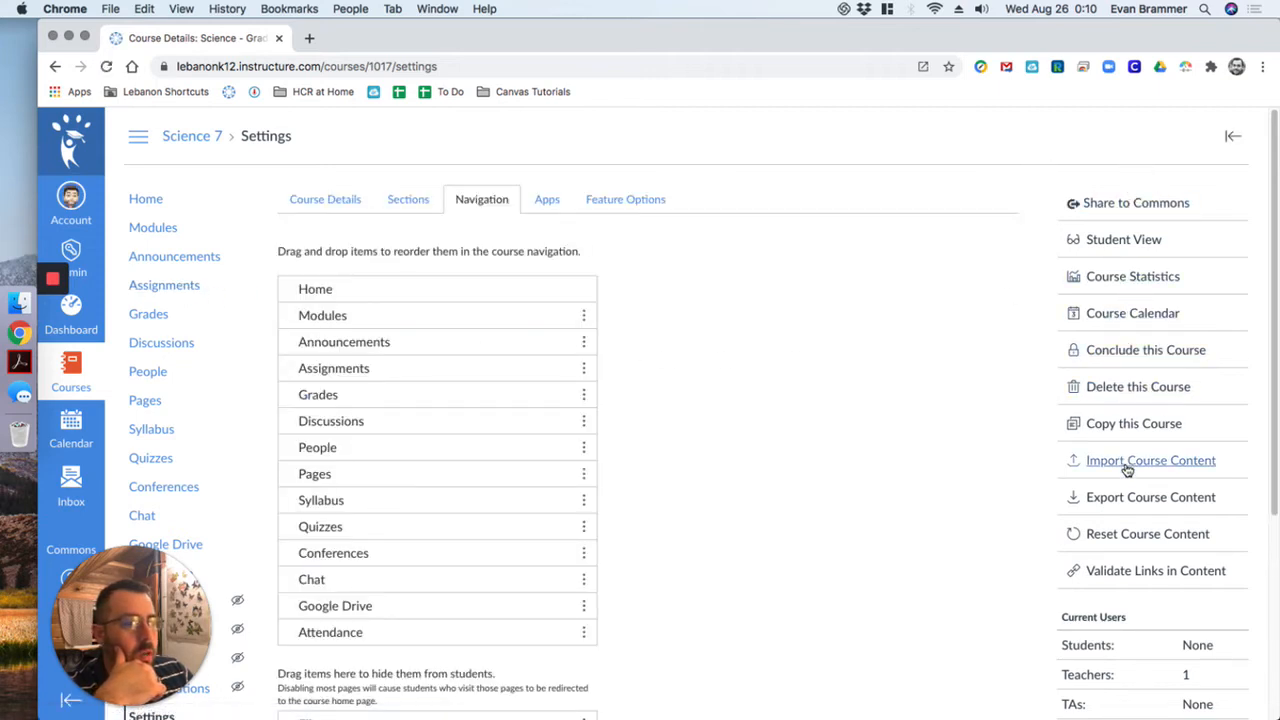
{"action": "left_click", "coordinate": [1128, 575]}
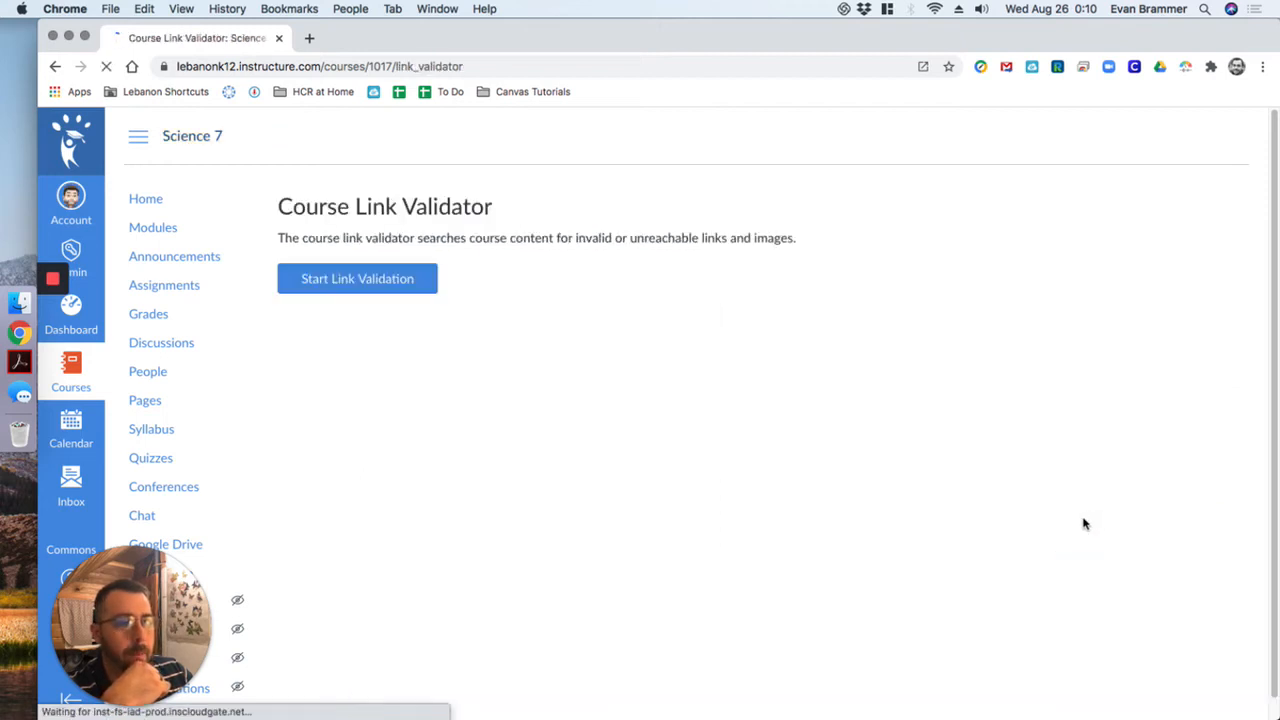
{"action": "left_click", "coordinate": [383, 288]}
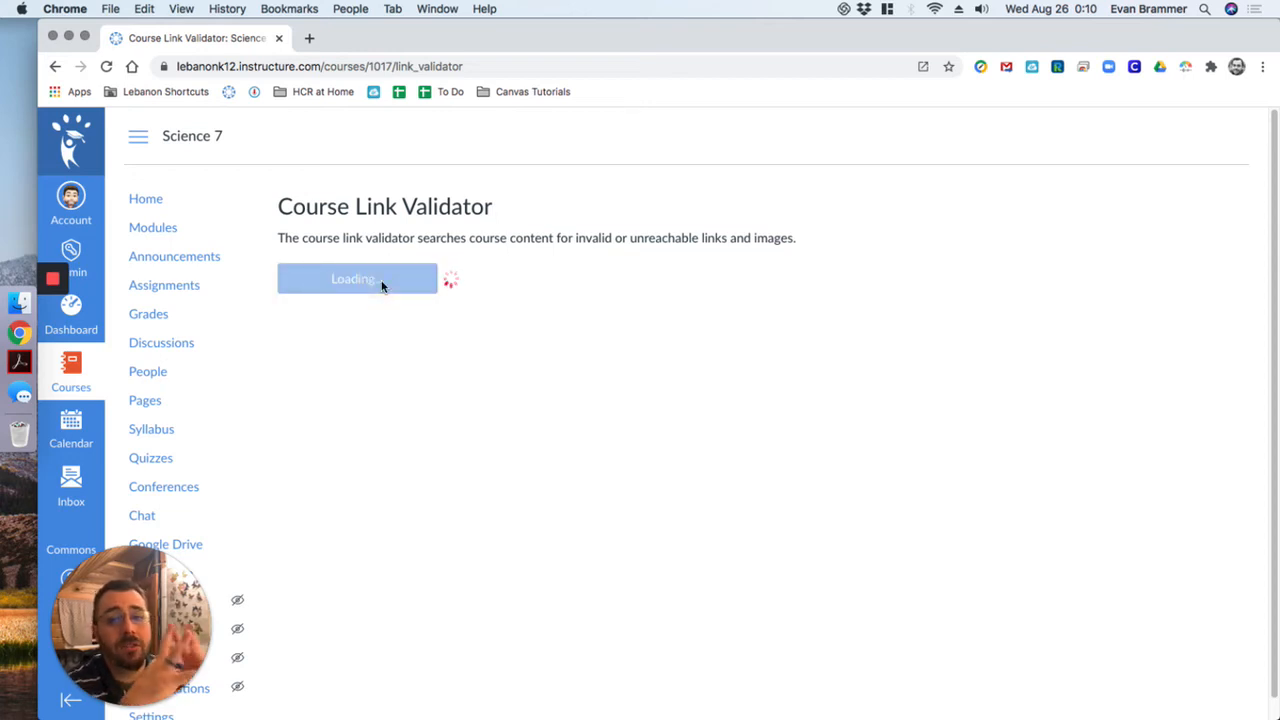